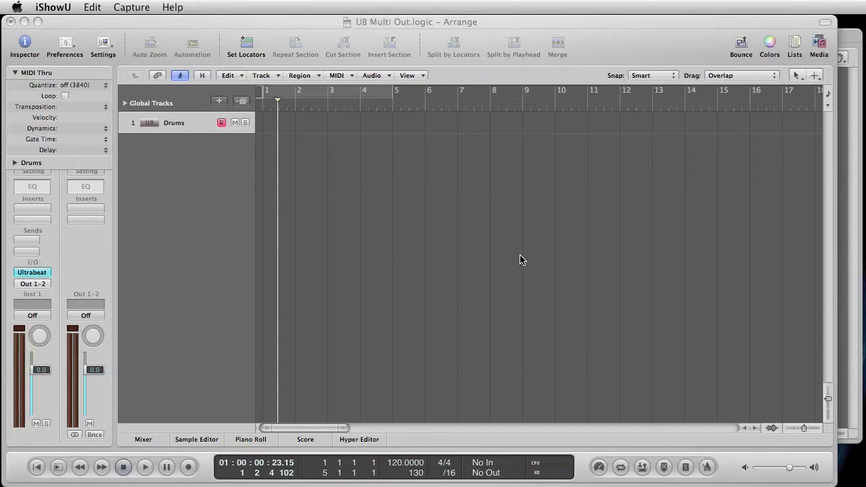
- Enlarge the Drums track's height in the track list so its big Ultrabeat icon appears
click(165, 123)
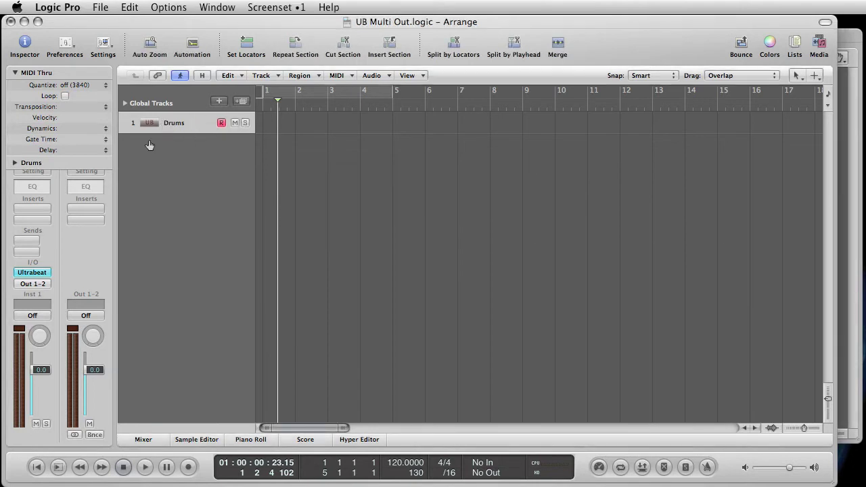
drag(122, 134, 127, 215)
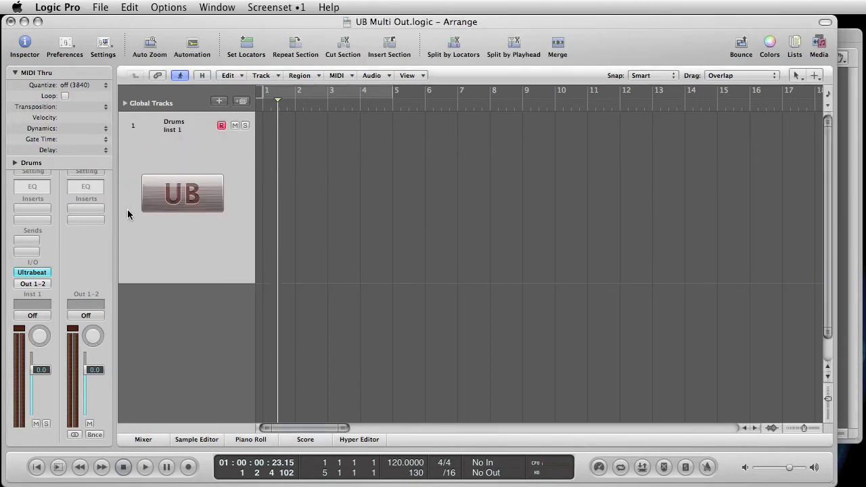
- Switch the Drums instrument to Ultrabeat (Drum Synth) Multi Output (8xStereo, 8xMono)
click(35, 274)
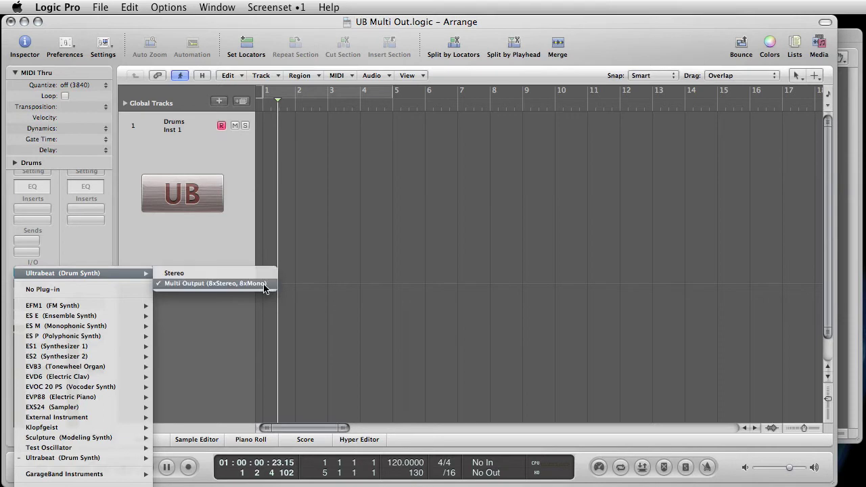
click(209, 283)
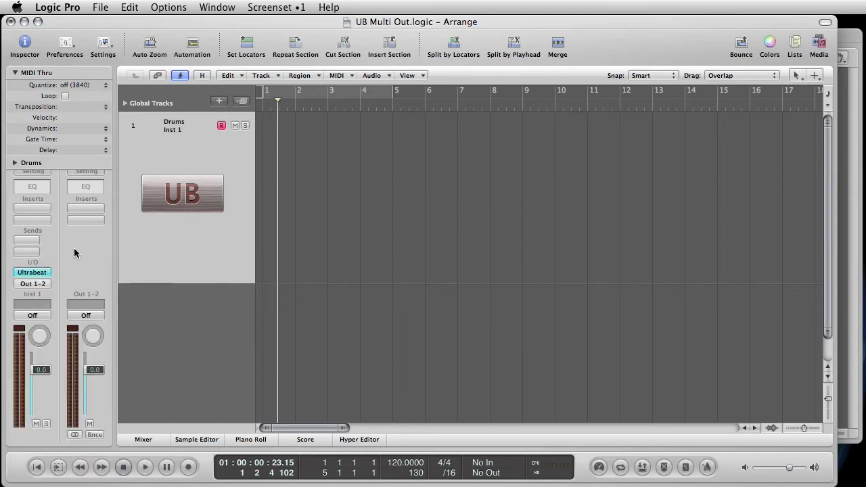
click(35, 274)
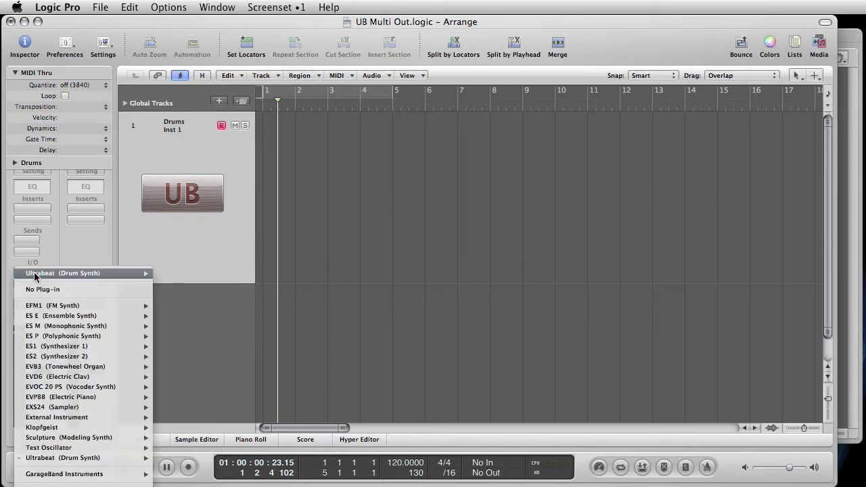
mouse_move(74, 331)
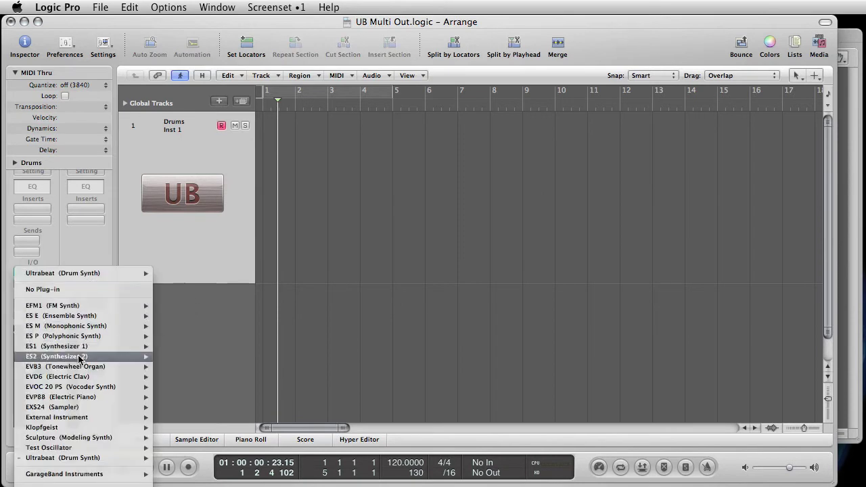
mouse_move(79, 358)
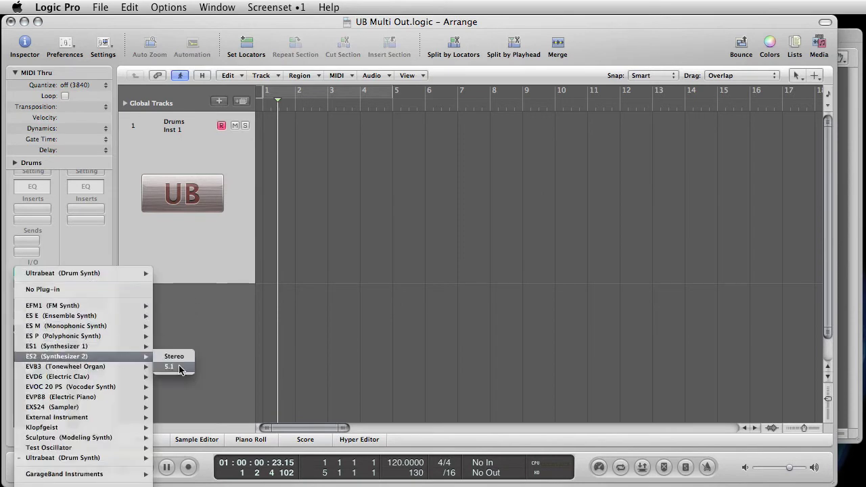
mouse_move(98, 407)
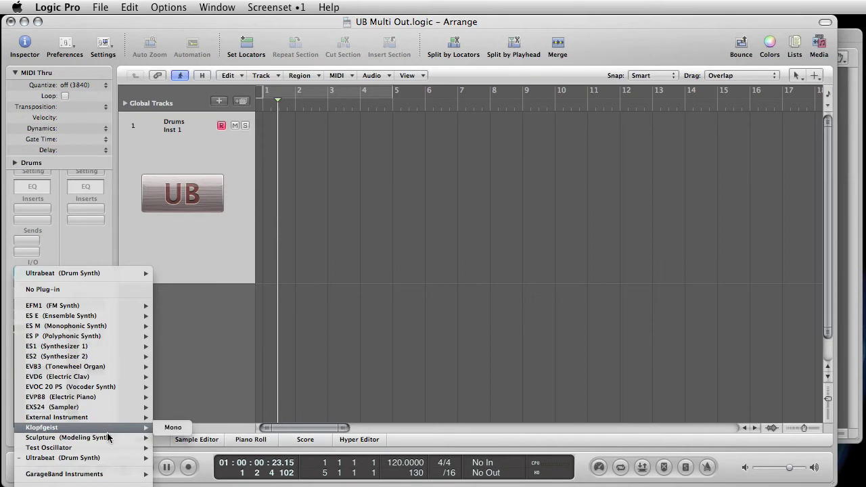
mouse_move(108, 438)
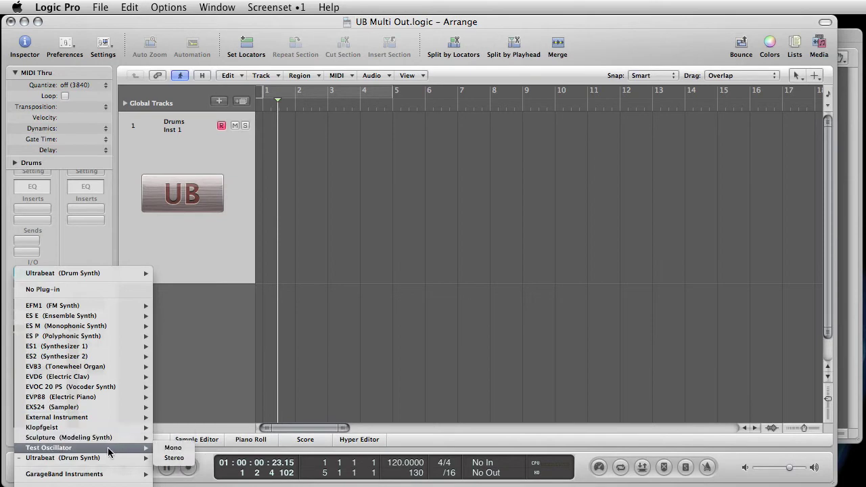
mouse_move(103, 461)
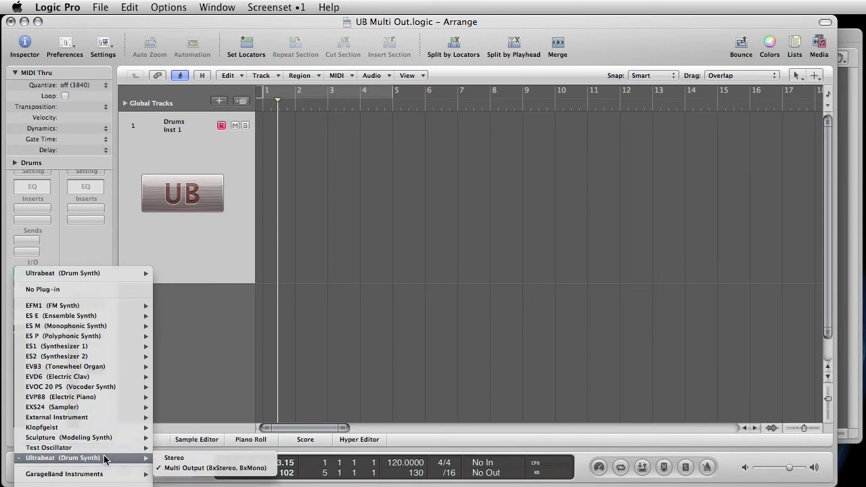
click(203, 313)
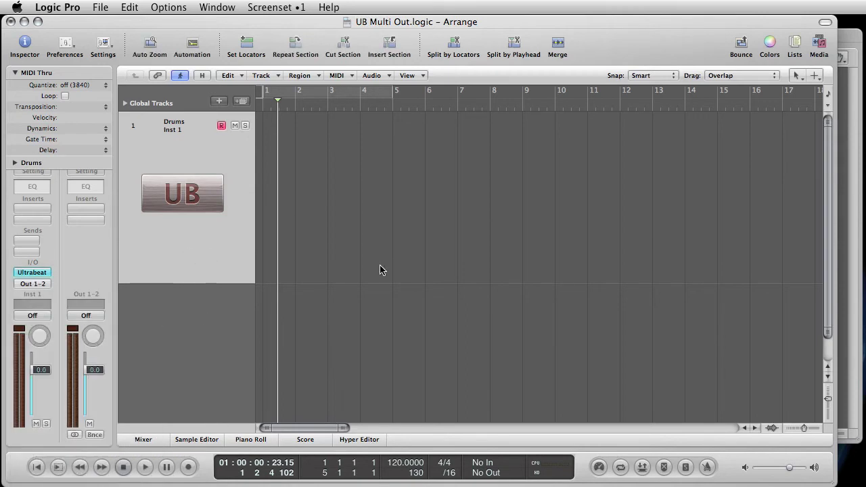
- Open and reposition the Ultrabeat window, then bring up the 01 Drum Kits settings list
click(31, 273)
drag(534, 93, 374, 27)
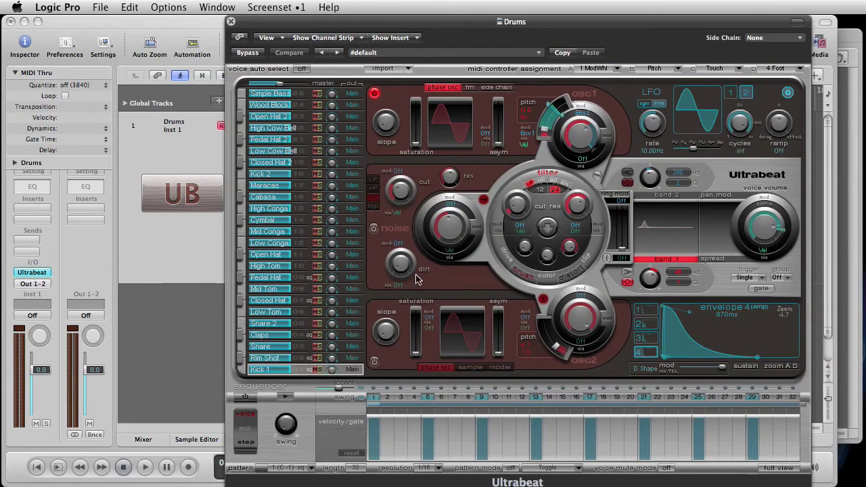
click(244, 398)
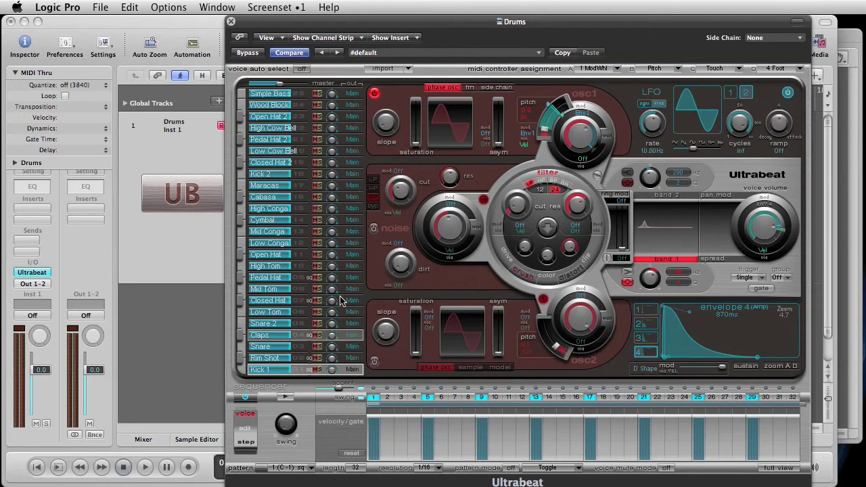
drag(437, 25, 489, 25)
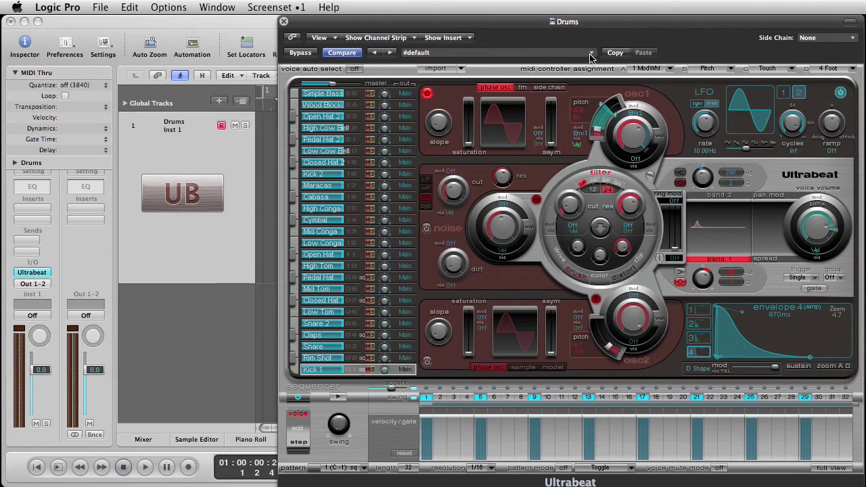
click(590, 56)
mouse_move(629, 193)
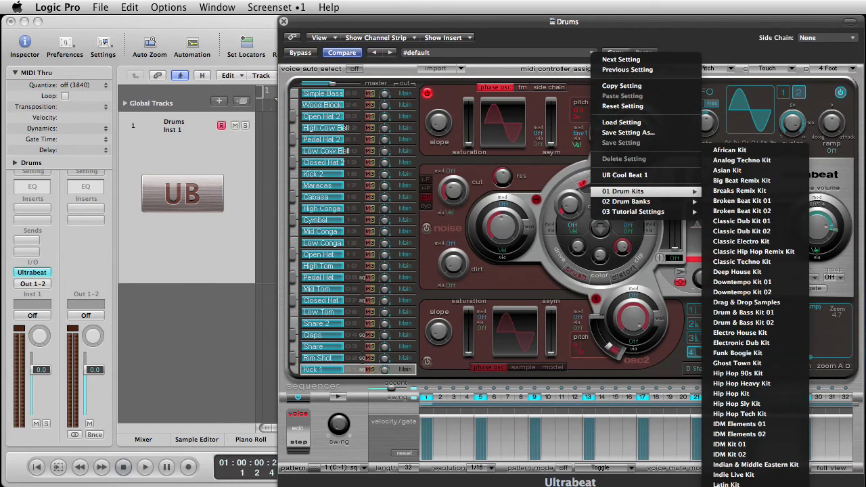
- Load Studio Tight Kit, audition voices including Mid Low Tom, and turn voice auto select on
key(Escape)
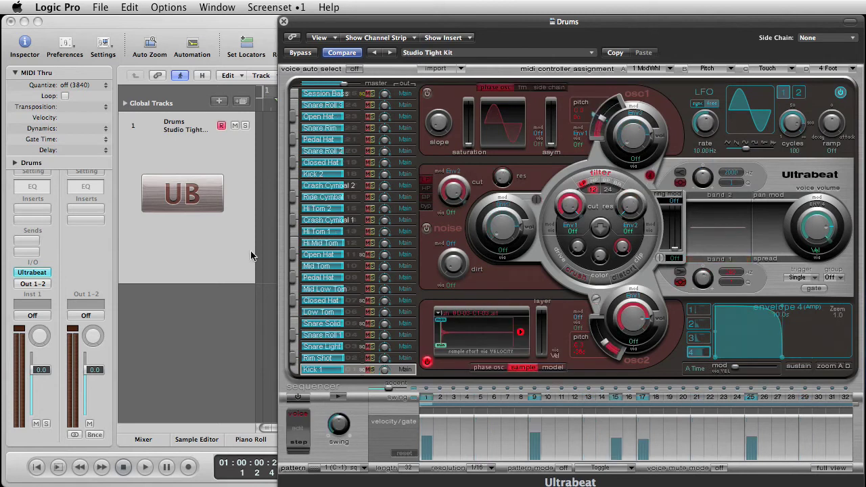
click(292, 370)
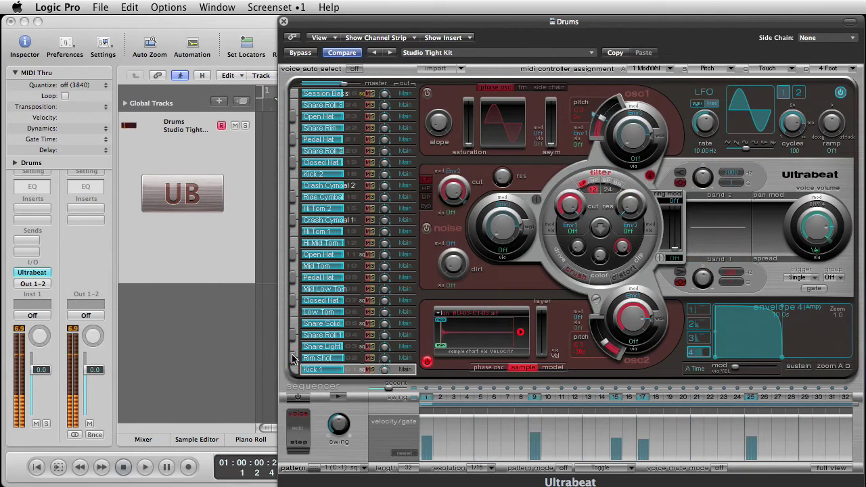
click(293, 335)
click(292, 289)
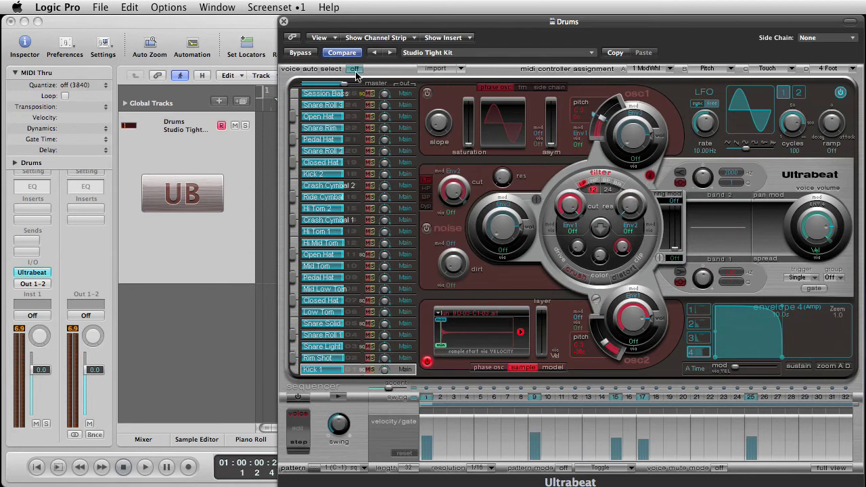
click(354, 69)
- Audition Hi Tom 2, Crash Cymbal 2, Mid Low Tom, Pedal Hat, ending on Hi Mid Tom
click(292, 209)
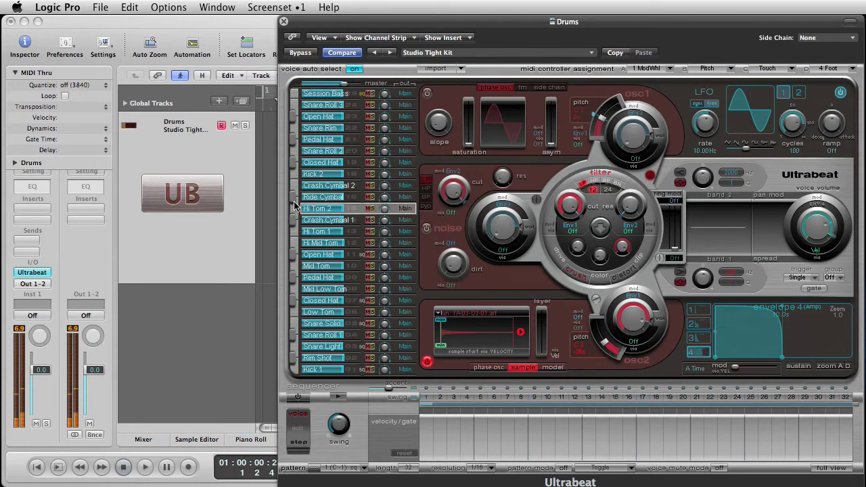
click(293, 185)
click(306, 289)
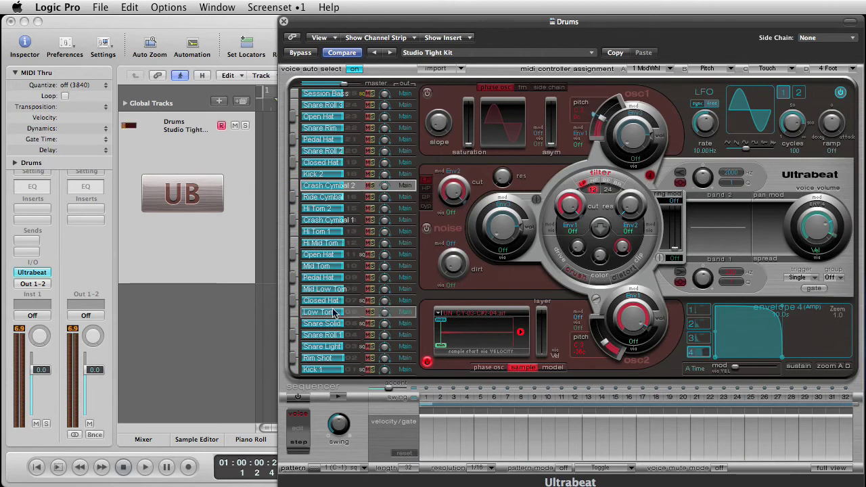
click(296, 279)
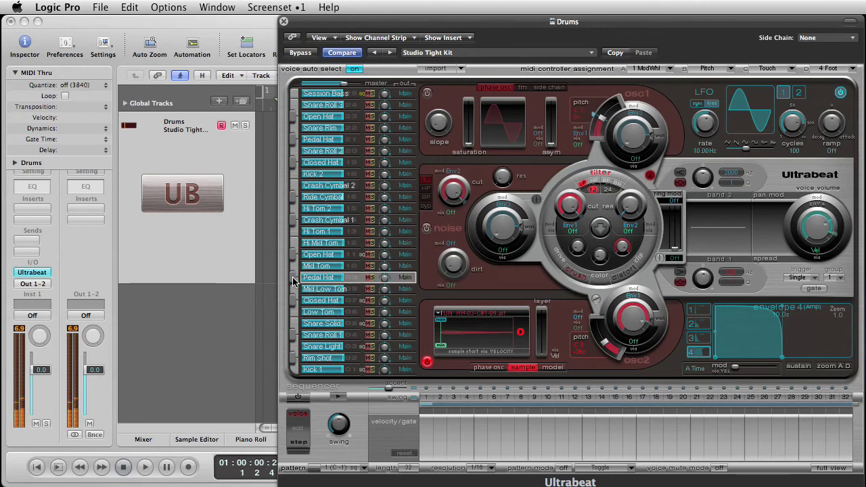
click(294, 243)
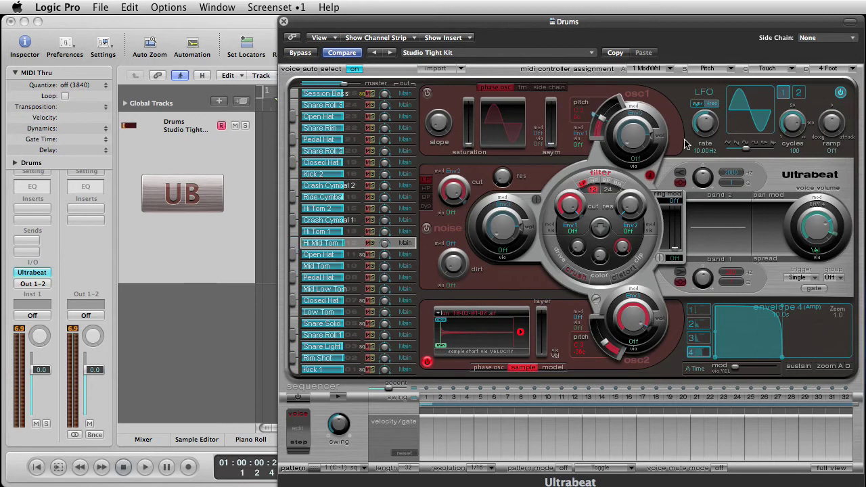
drag(676, 22, 582, 23)
click(739, 470)
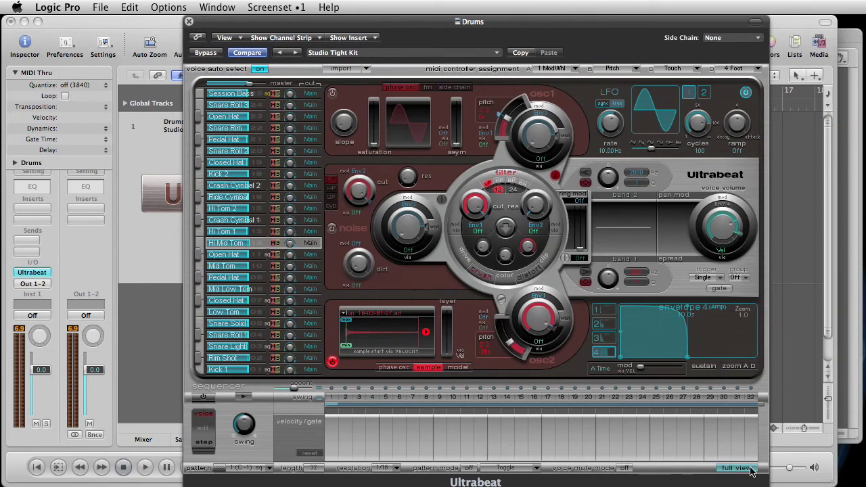
- Show Ultrabeat's full step-sequencer grid and load pattern 3 (D-1)
click(752, 469)
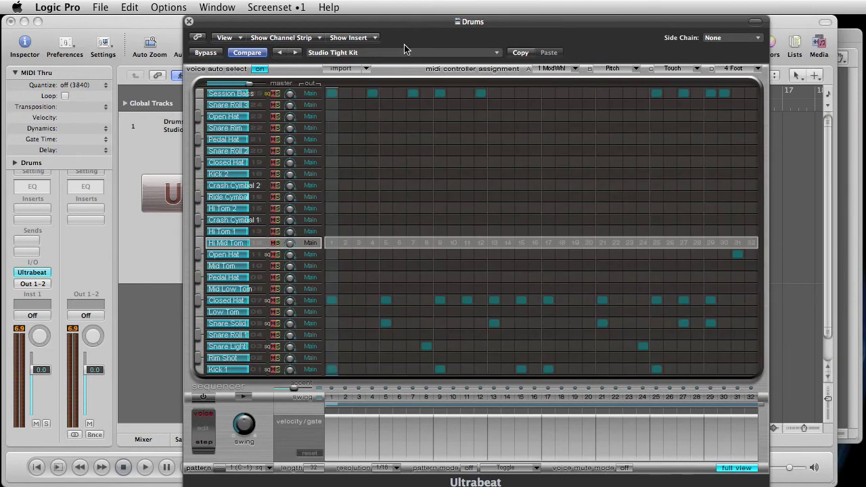
drag(399, 25, 491, 14)
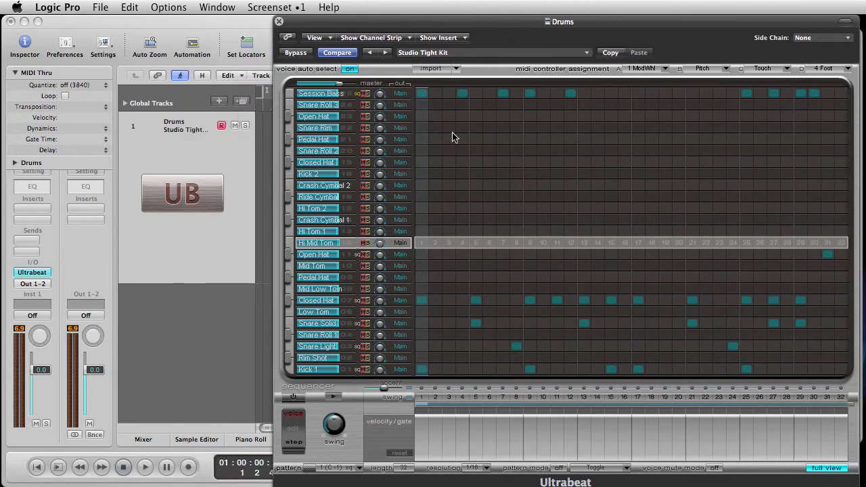
click(361, 467)
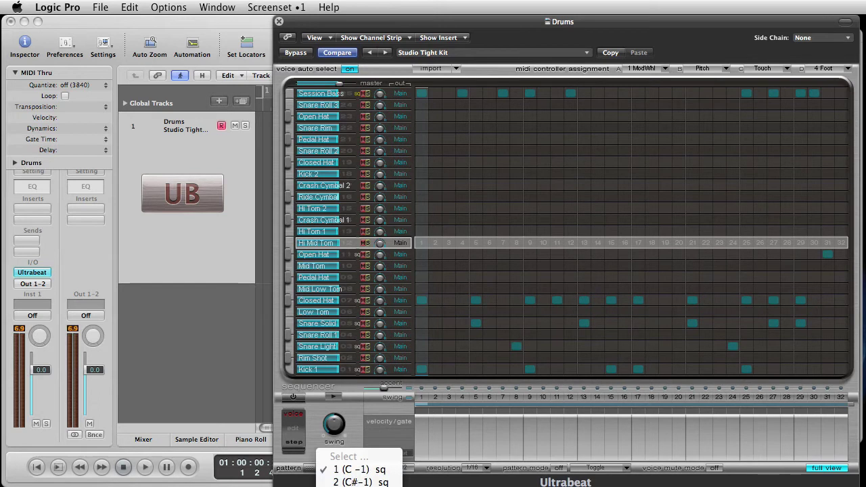
key(Down)
key(Down)
key(Return)
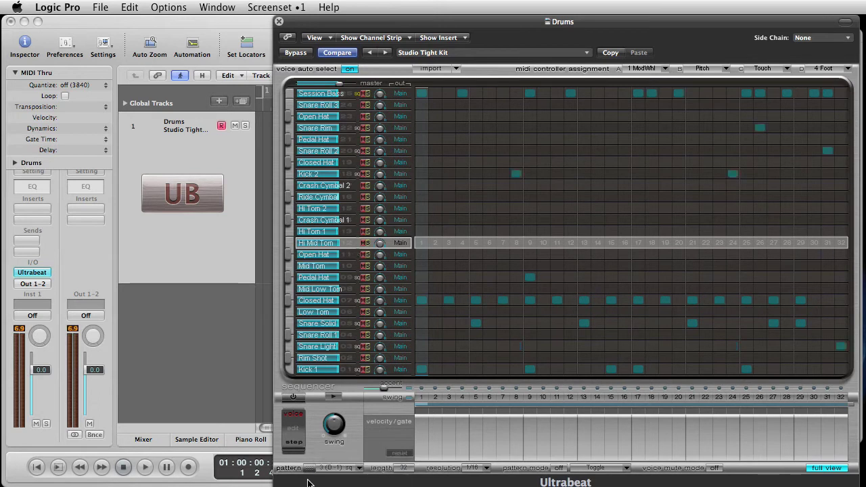
drag(394, 21, 544, 21)
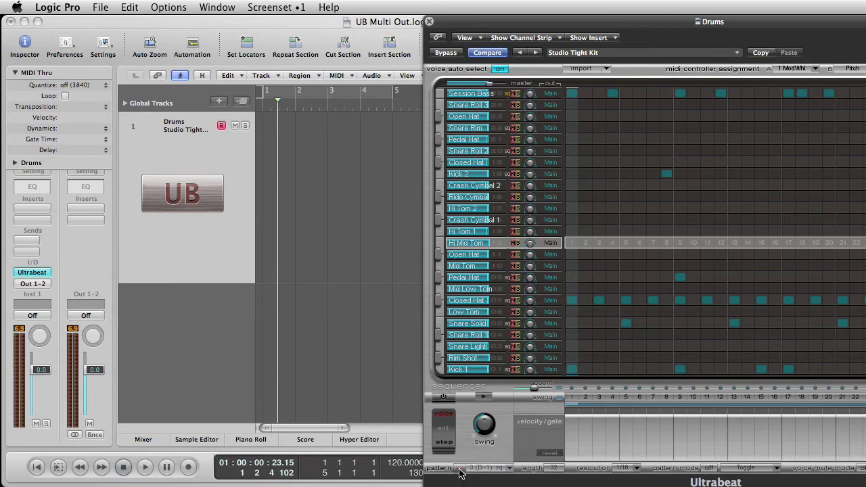
- Place pattern 3 on the Drums track, play and stop it, then reveal all 32 steps
drag(460, 472, 270, 166)
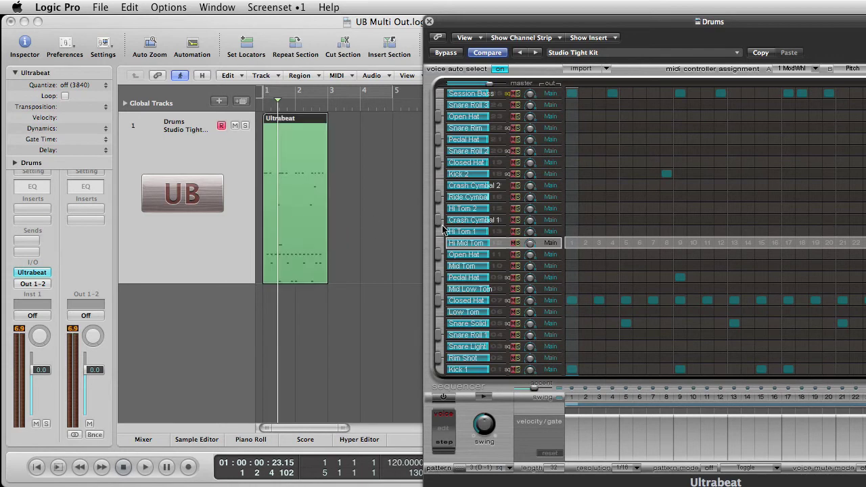
key(space)
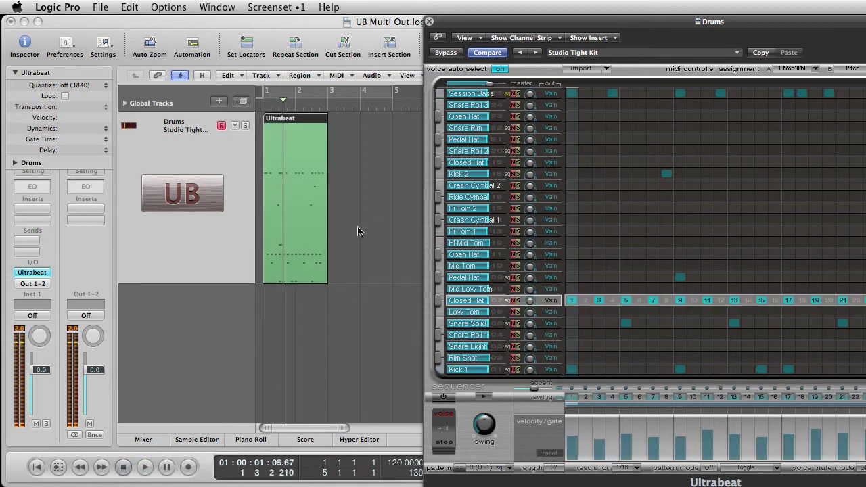
click(365, 224)
key(Return)
key(space)
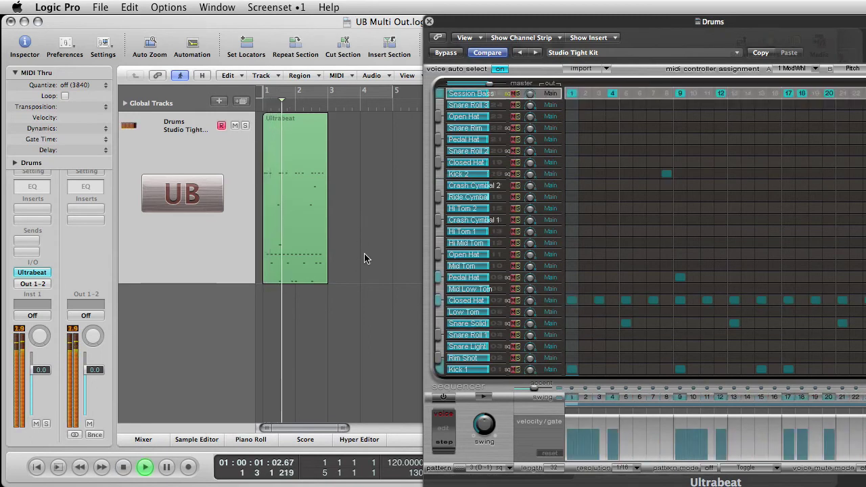
key(space)
mouse_move(514, 18)
mouse_down()
mouse_move(488, 16)
mouse_move(498, 17)
mouse_up()
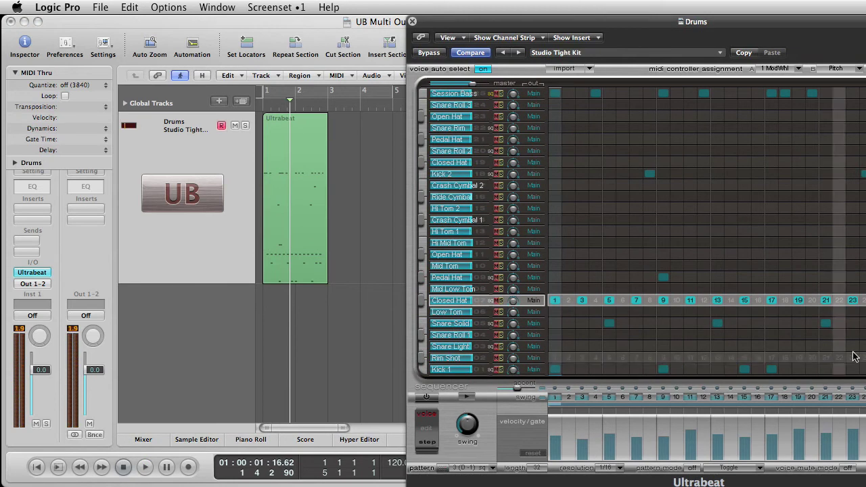
drag(849, 21, 609, 19)
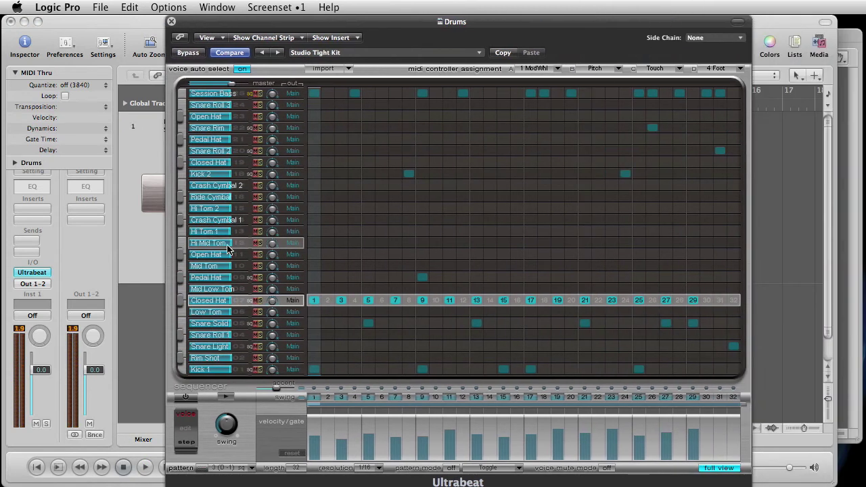
- Enter Hi Tom 1 on steps 27–28, Hi Mid Tom on 29–30, Mid Tom on 31–32
click(182, 234)
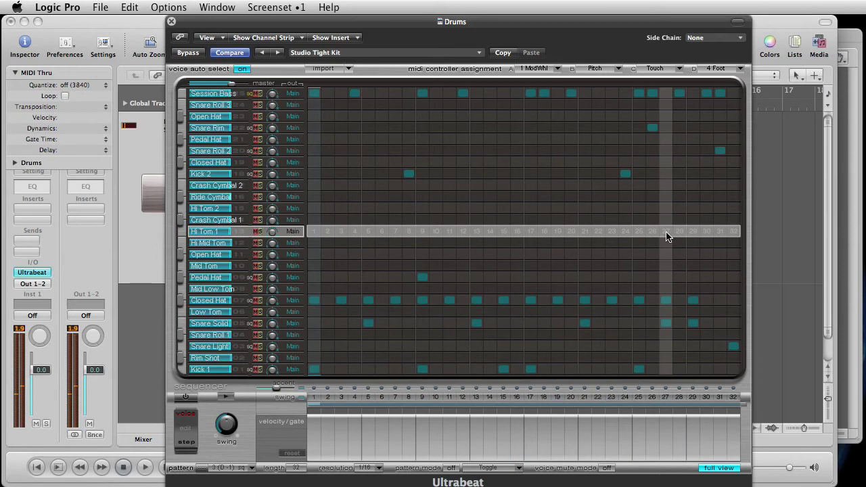
click(665, 232)
click(678, 232)
click(202, 242)
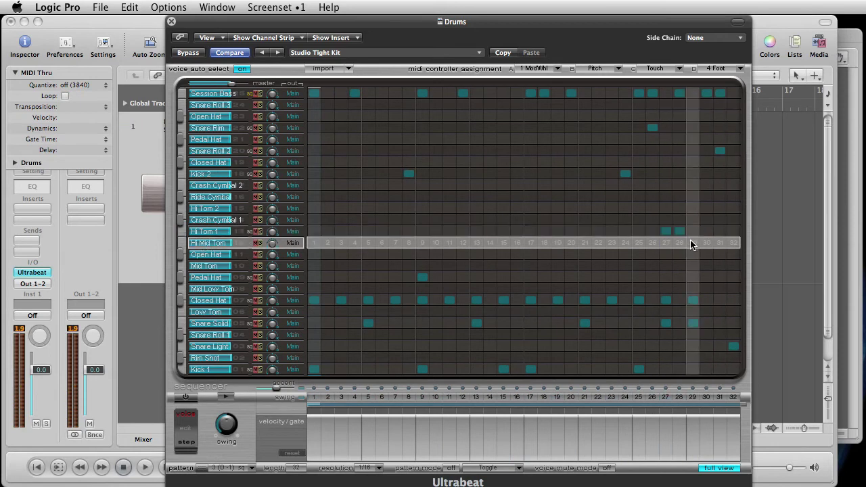
click(669, 233)
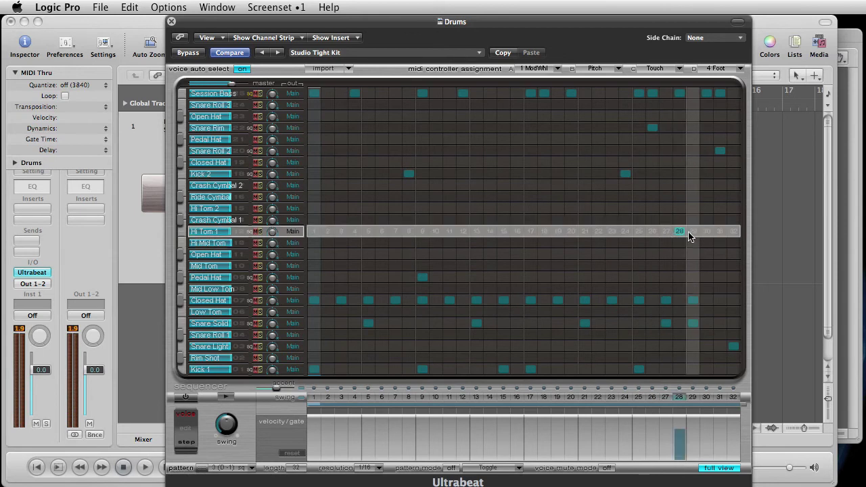
click(667, 231)
click(693, 243)
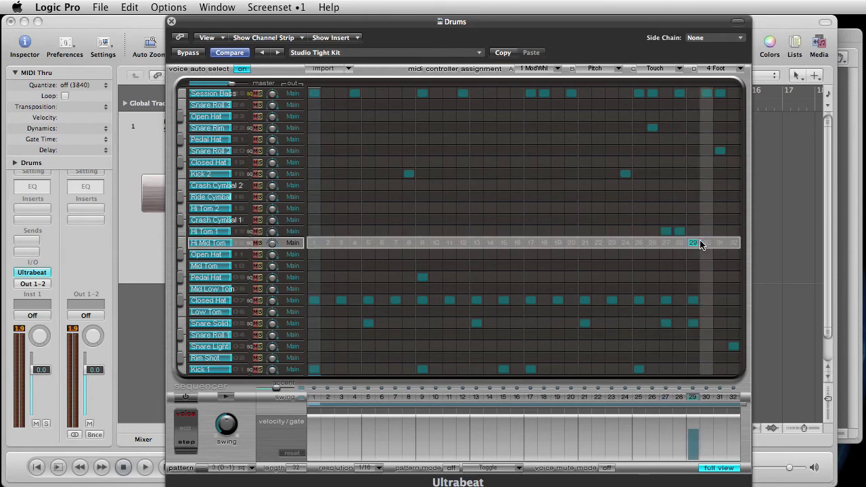
click(704, 243)
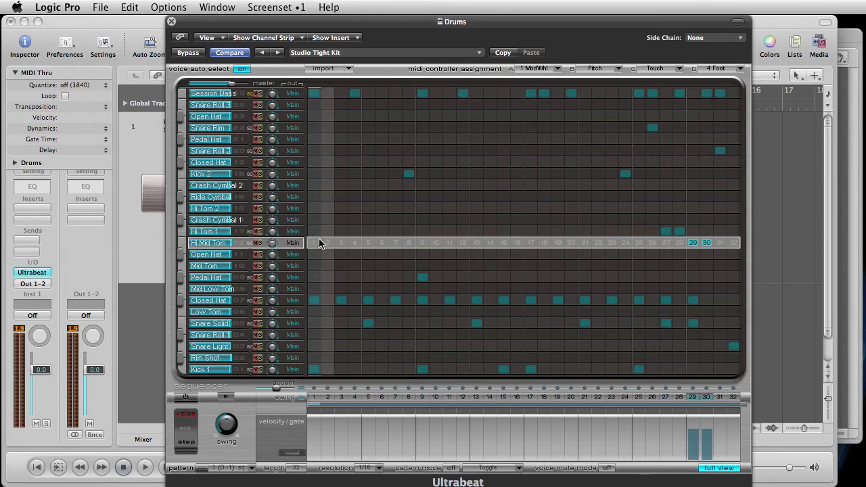
click(207, 267)
click(721, 267)
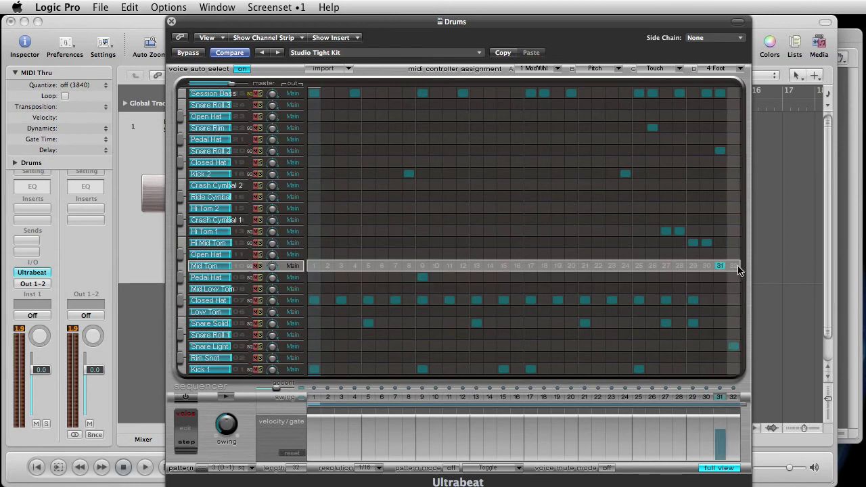
click(736, 267)
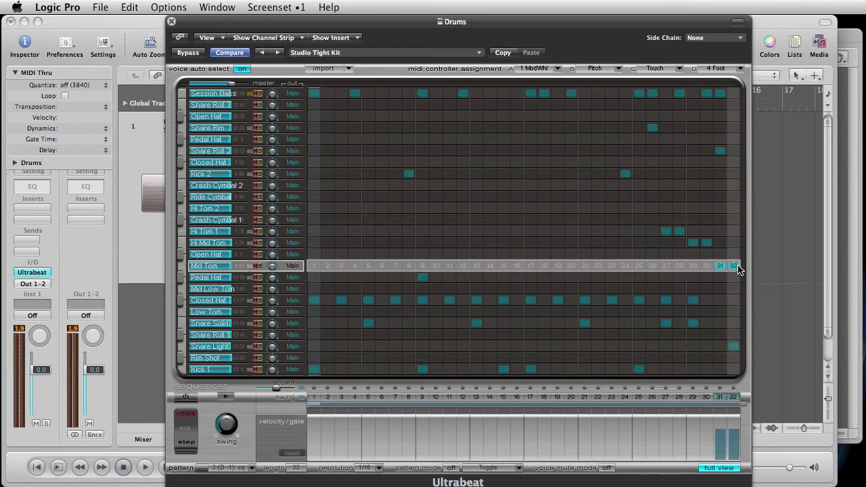
- Switch on the step sequencer and play then stop the pattern to hear the fill
click(181, 399)
click(228, 398)
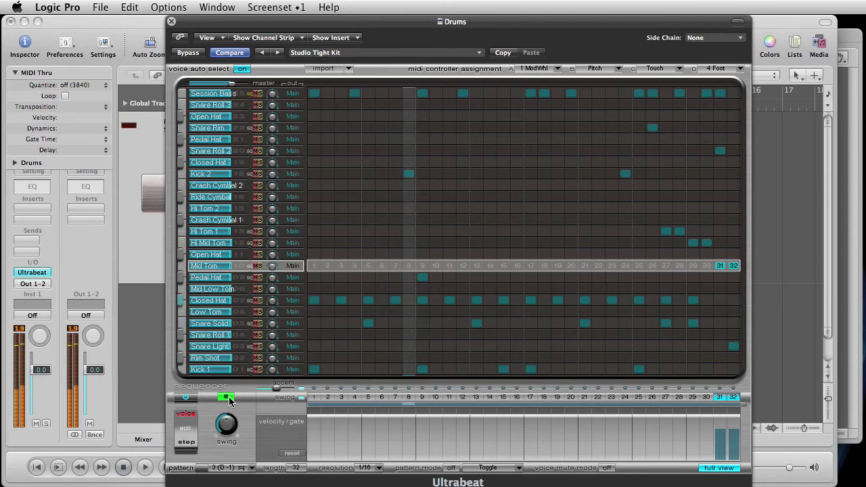
click(188, 402)
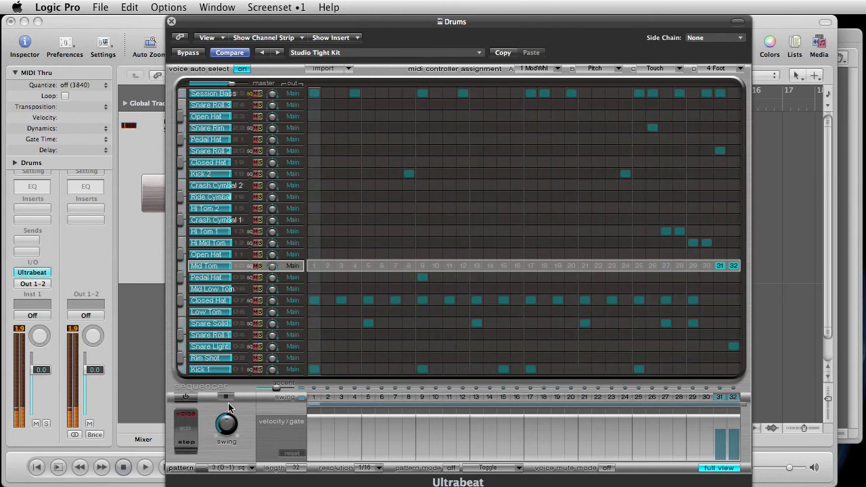
- Copy the edited pattern to bar 3 of the Drums track and cycle bars 1 to 5
drag(277, 21, 681, 21)
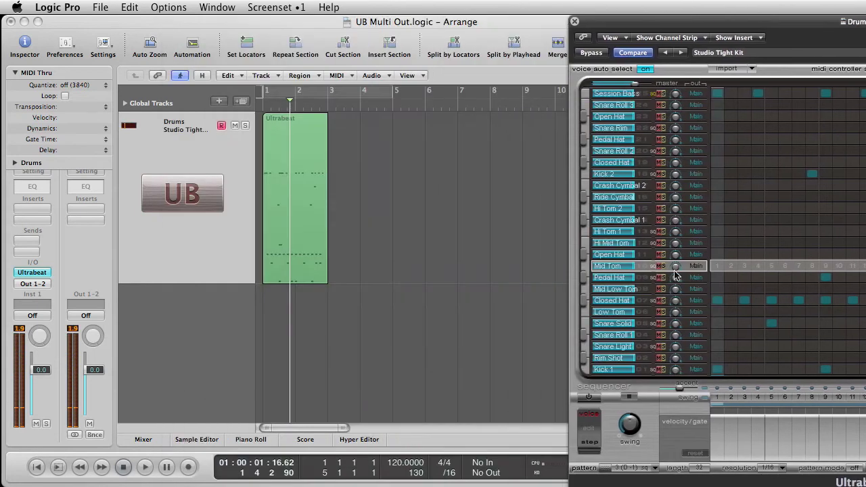
drag(604, 473, 366, 218)
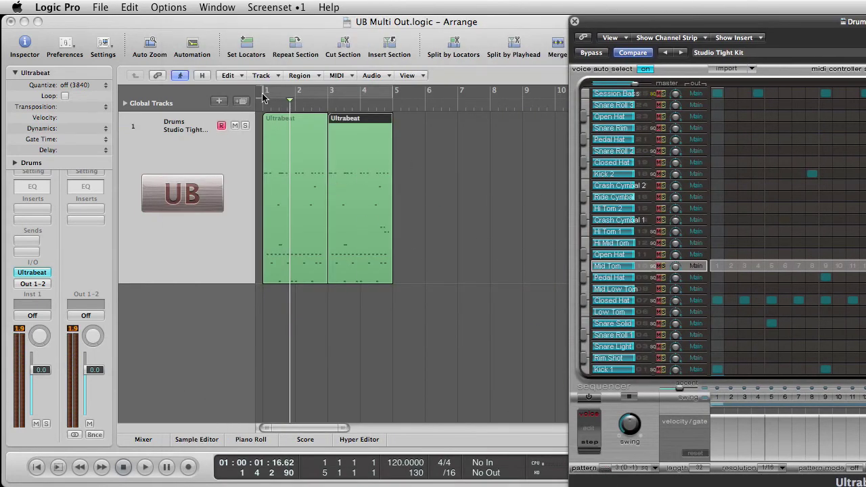
drag(269, 94, 394, 91)
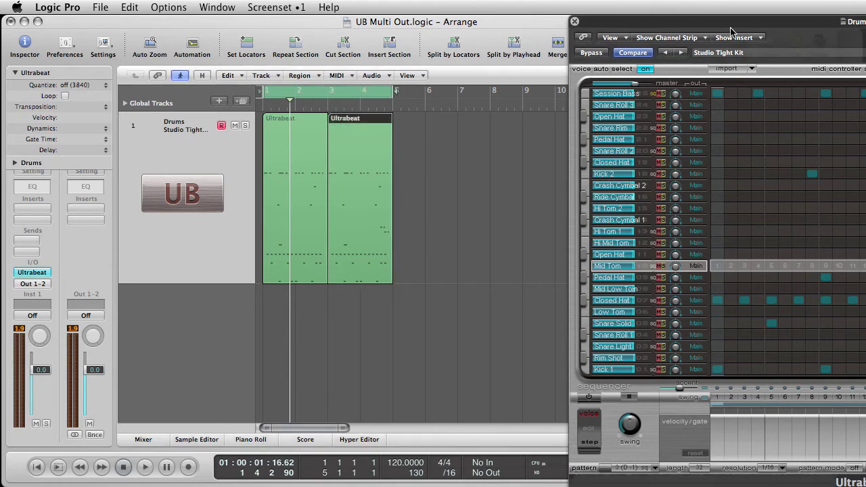
drag(647, 21, 295, 21)
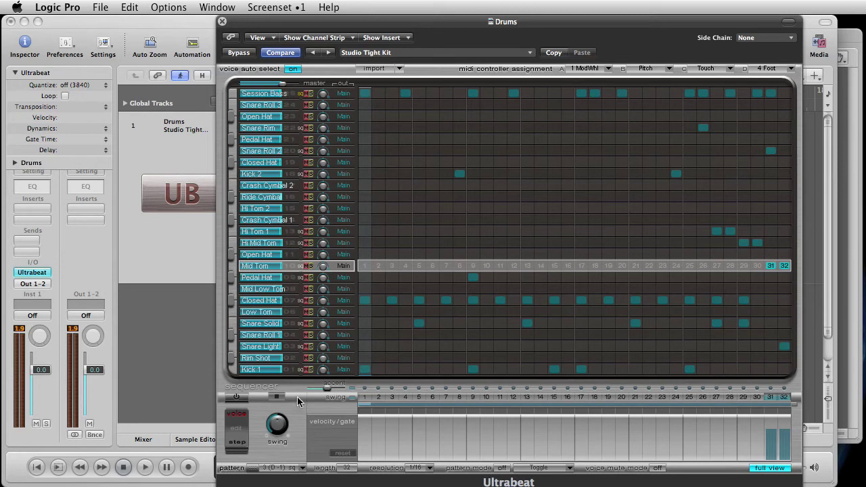
- Route Kick 1 to output 17, leaving Session Bass on the Main output
click(230, 372)
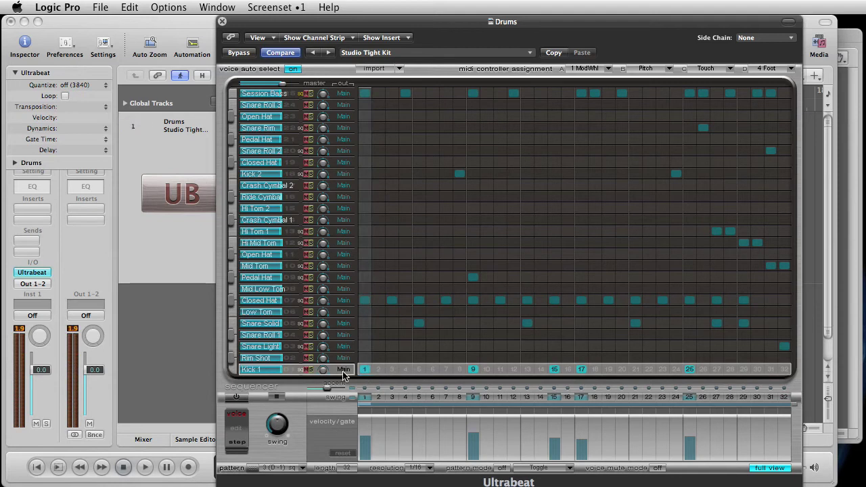
click(343, 93)
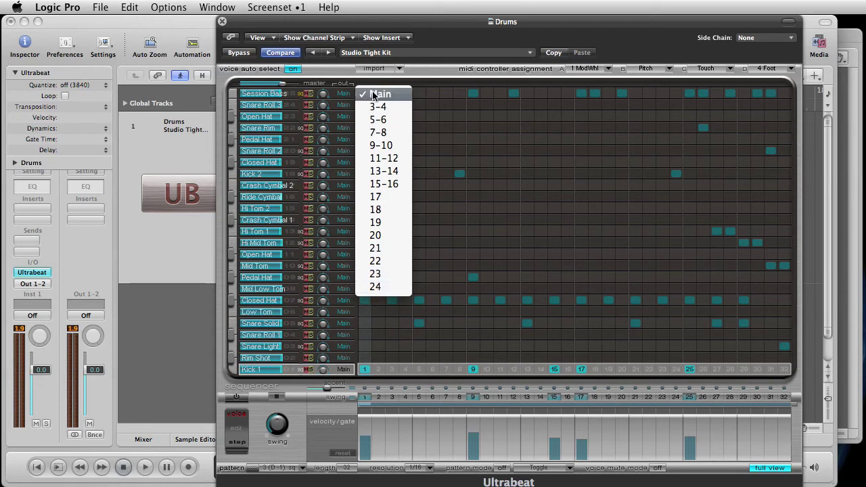
click(339, 100)
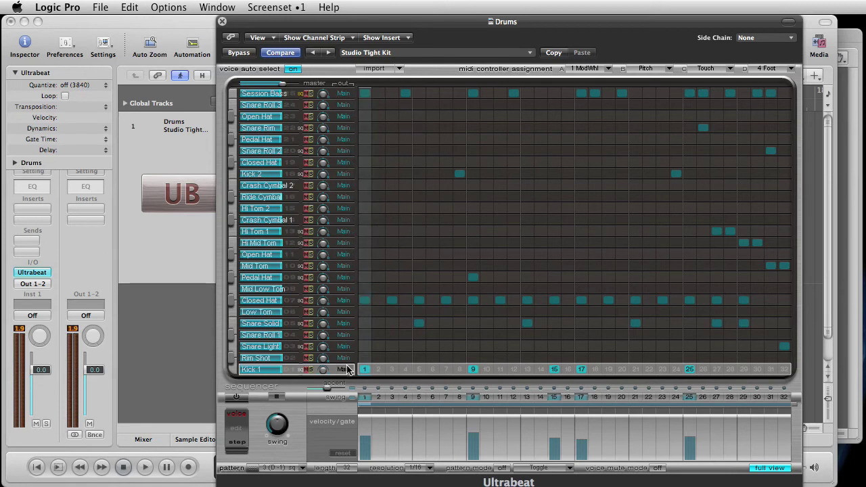
click(343, 369)
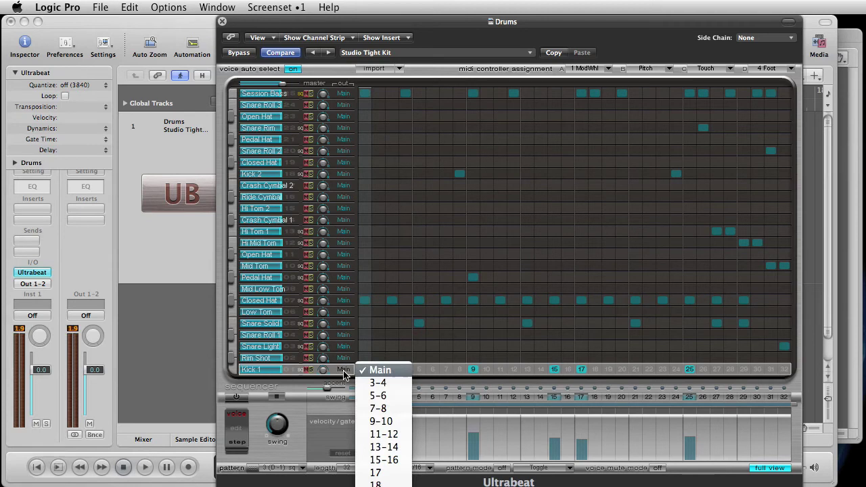
click(383, 472)
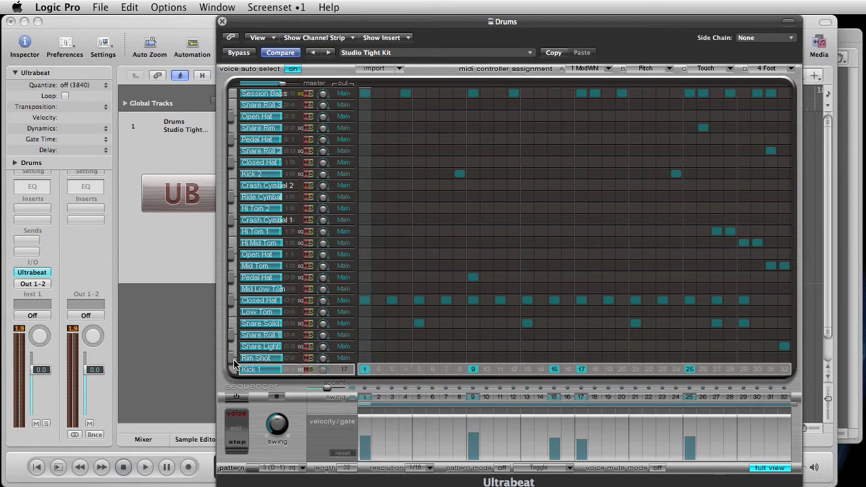
- Send Snare Light to output 18 and Snare Solid to output 19
click(261, 346)
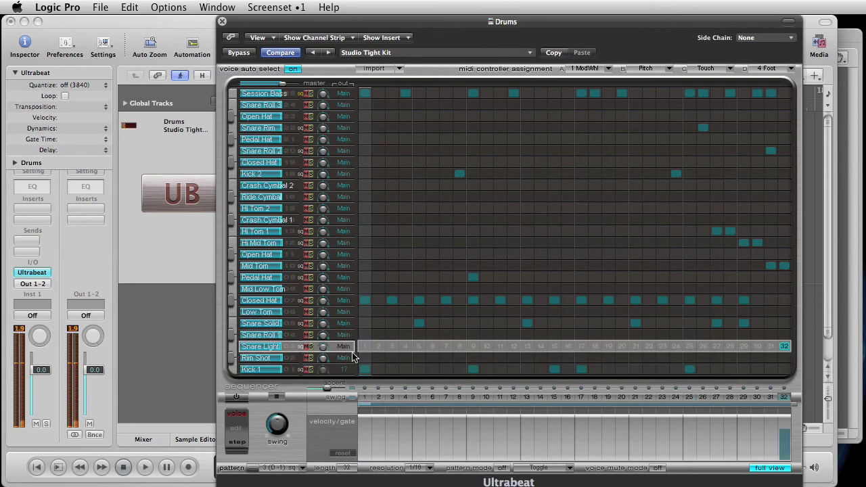
click(343, 347)
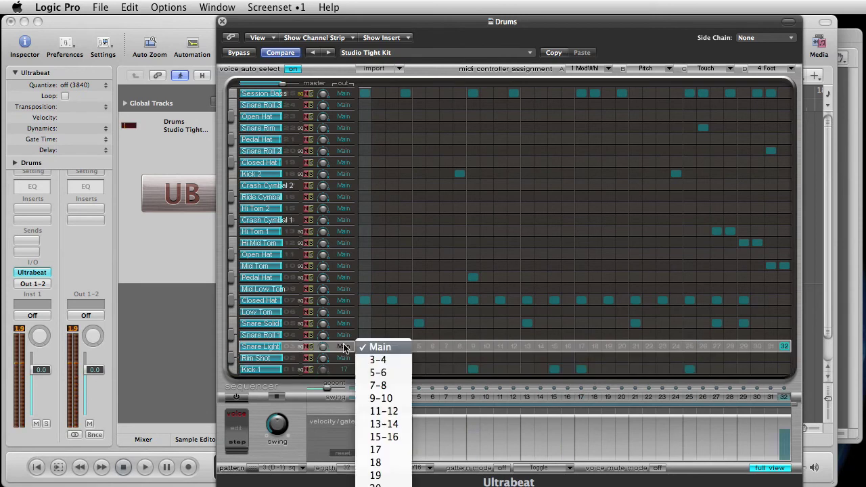
click(373, 463)
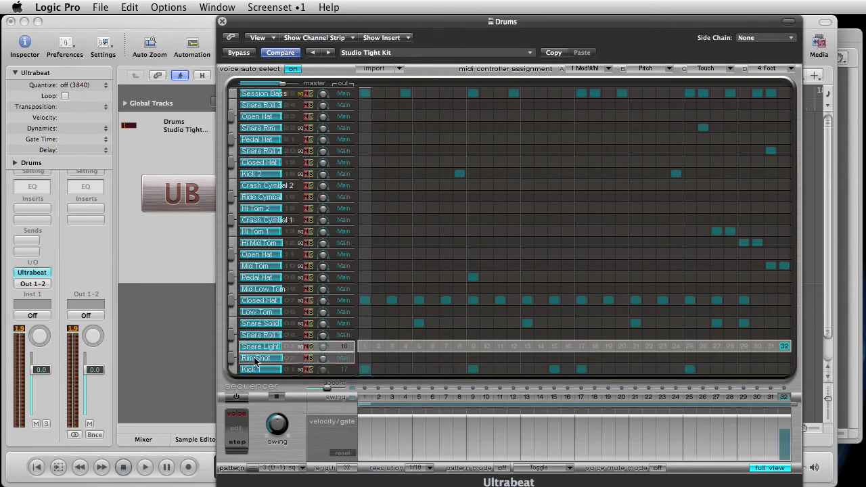
click(230, 328)
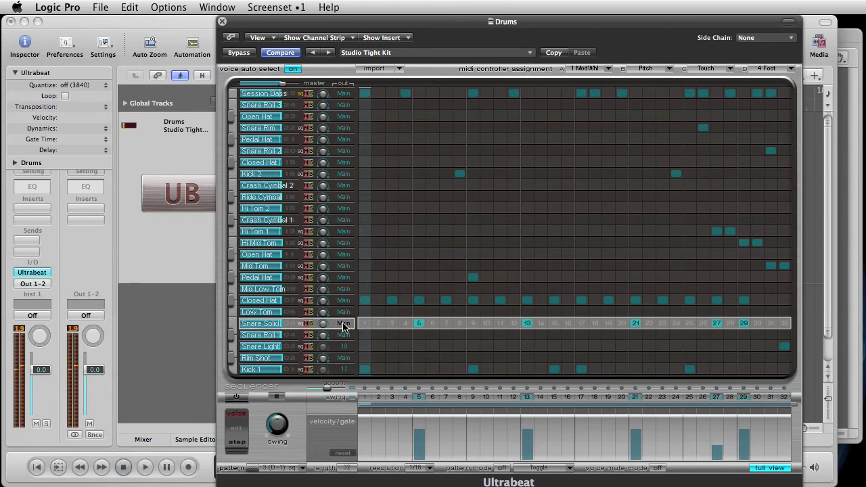
click(343, 326)
click(378, 460)
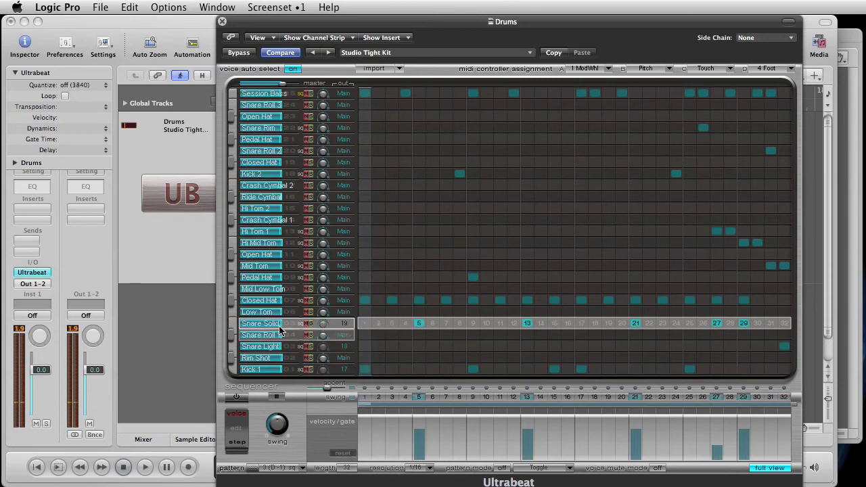
click(231, 300)
click(343, 300)
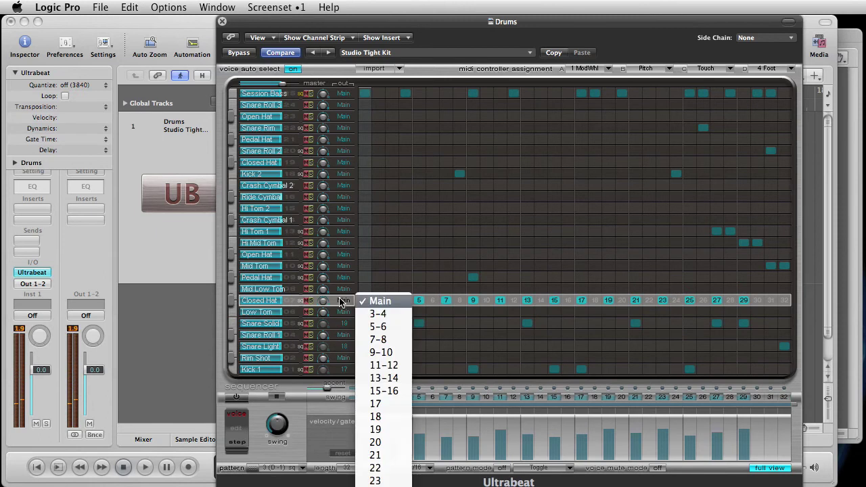
- Route Closed Hat to output 20 and Pedal Hat to output 21
click(376, 443)
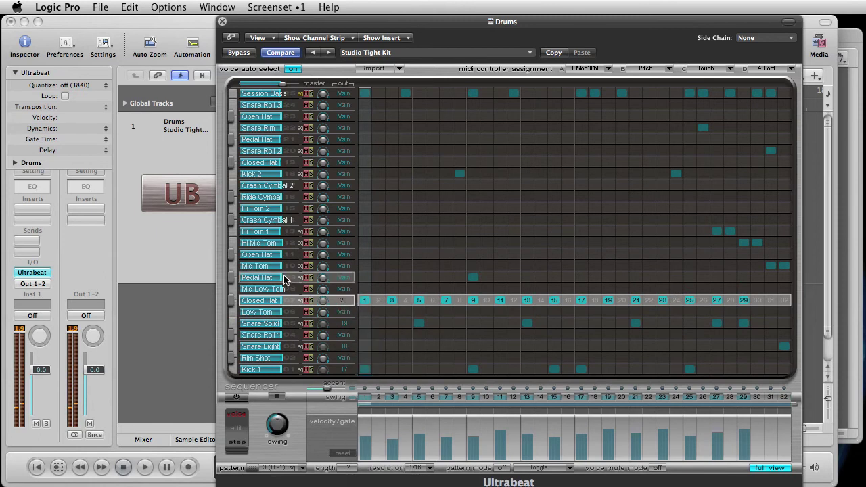
click(242, 278)
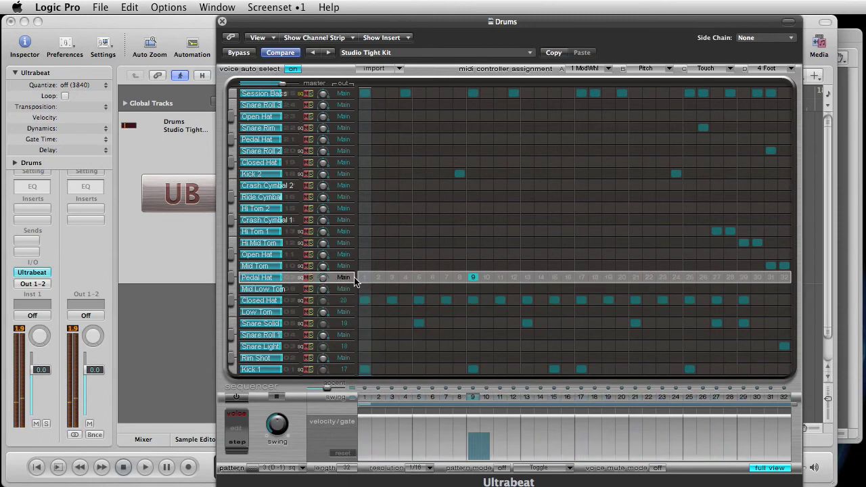
click(354, 282)
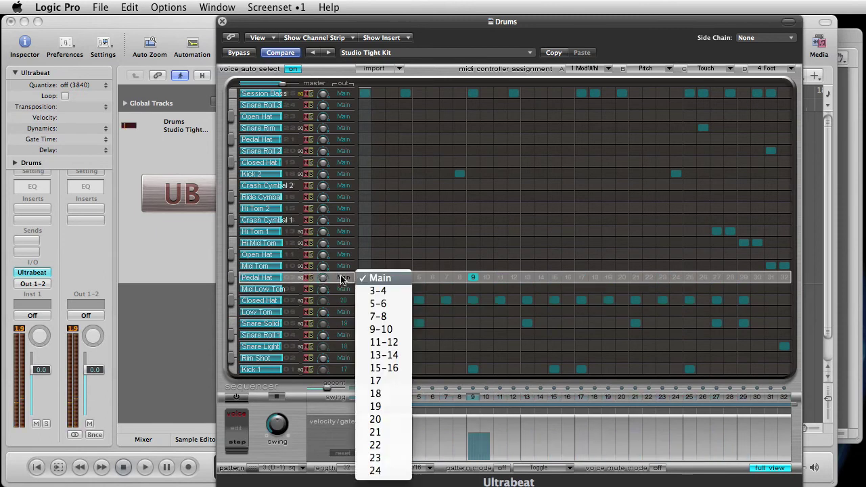
click(378, 431)
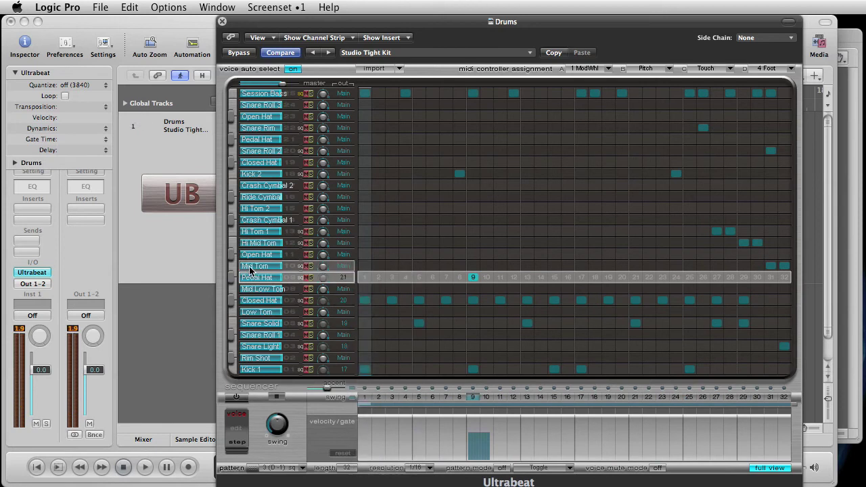
- Route Mid Tom, Hi Mid Tom and Hi Tom 1 all to outputs 3-4
click(251, 268)
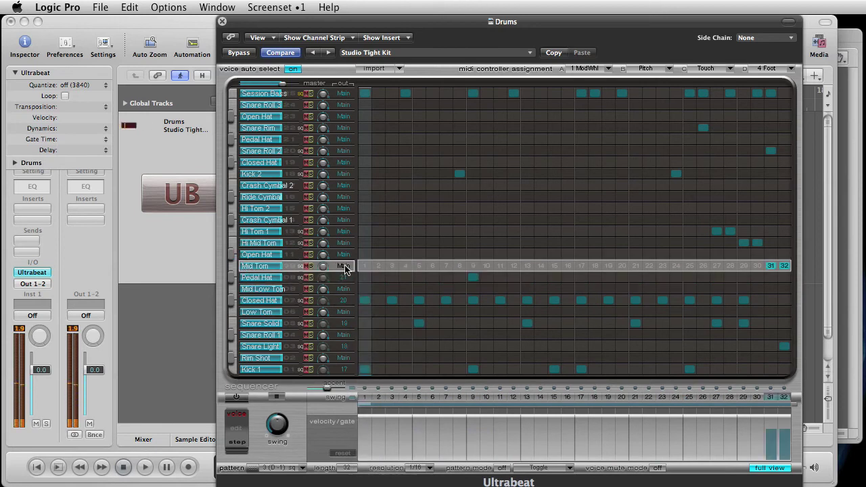
click(343, 266)
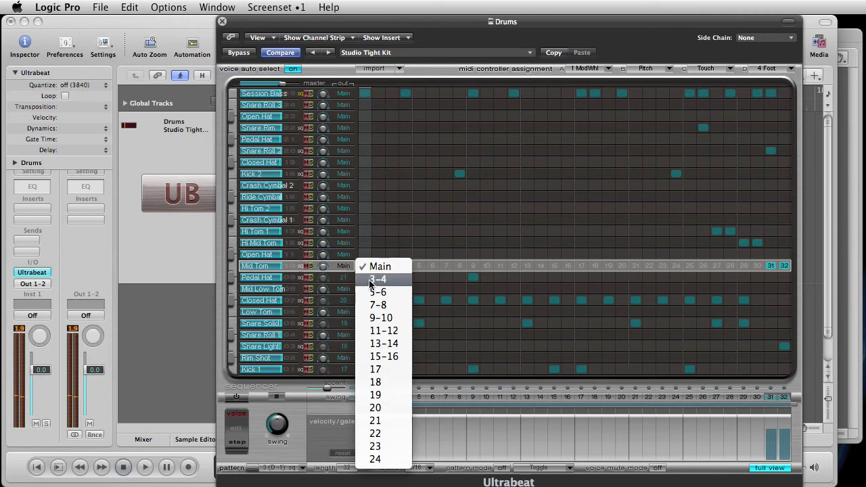
click(370, 282)
click(249, 244)
click(342, 243)
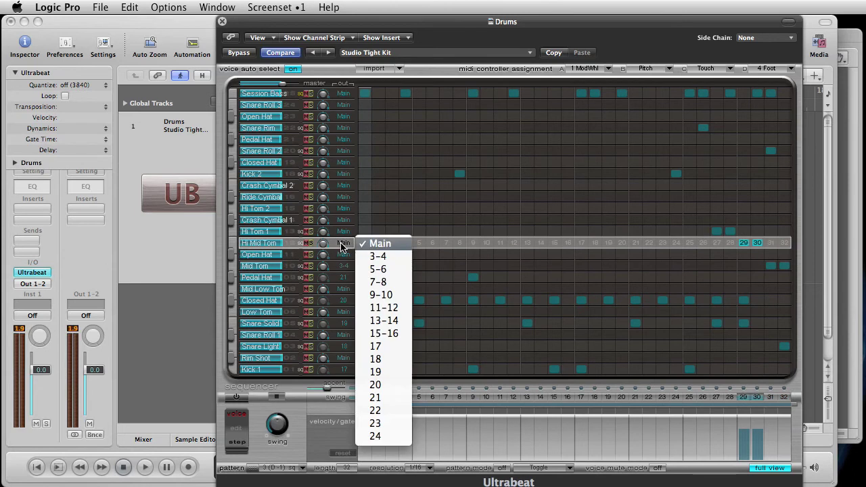
click(295, 249)
click(254, 232)
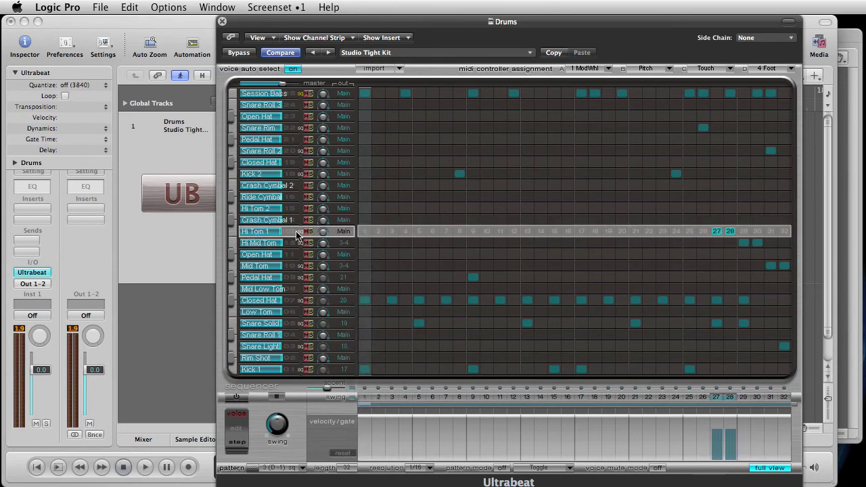
click(343, 232)
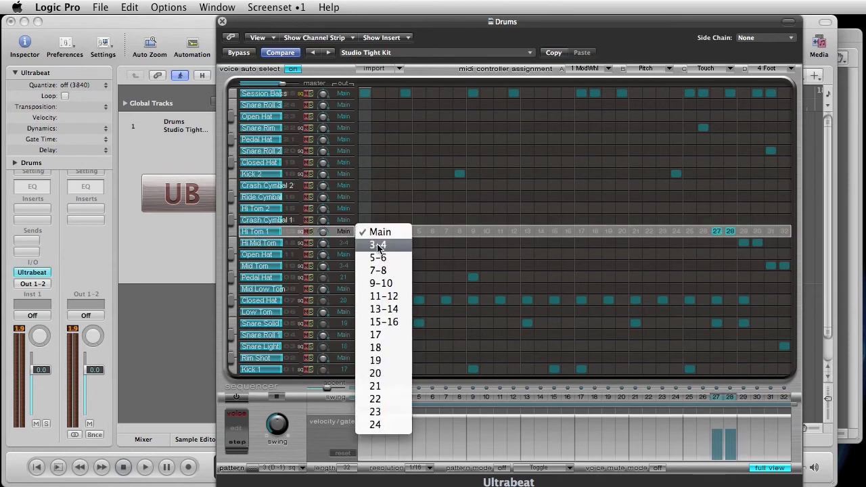
click(378, 245)
- Route Kick 2 to output 22 and Snare Roll 2 to output 23
click(347, 176)
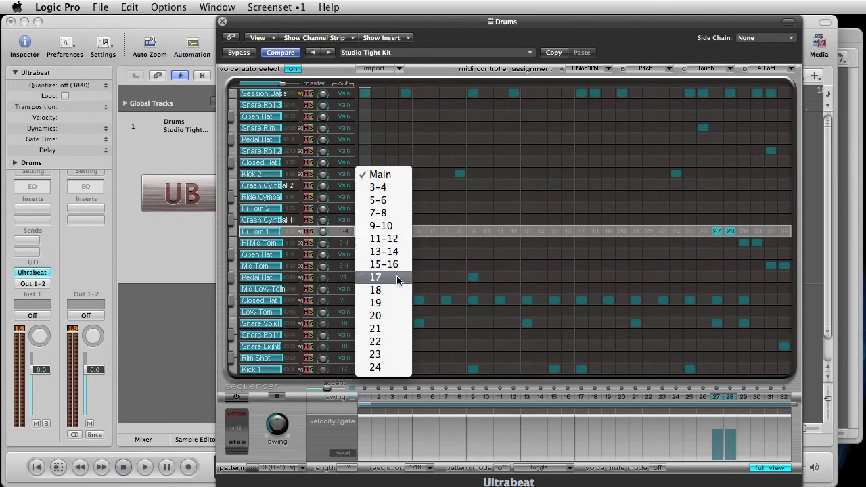
click(377, 344)
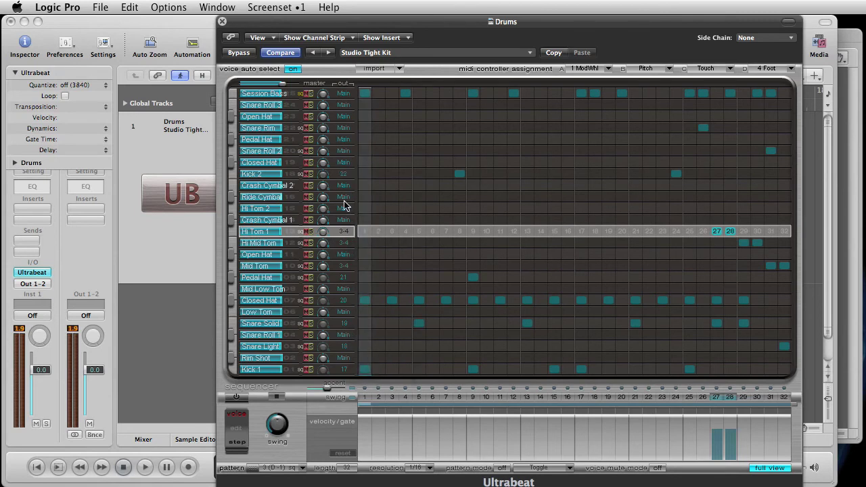
click(342, 152)
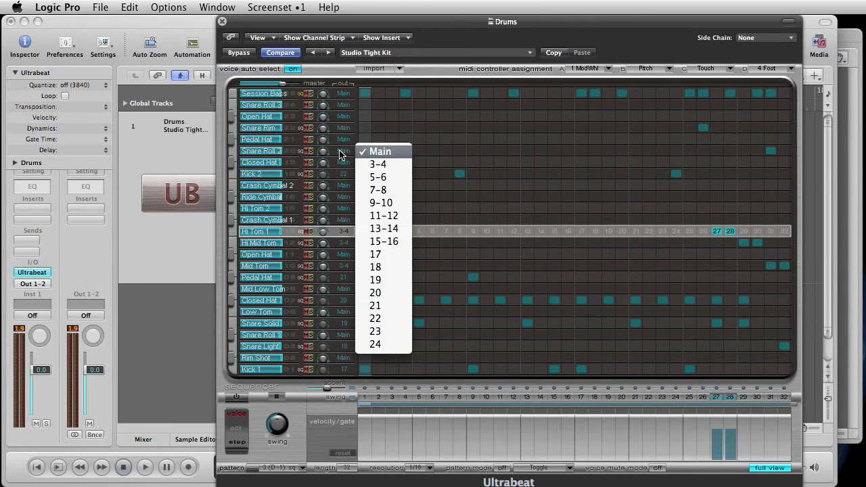
click(378, 330)
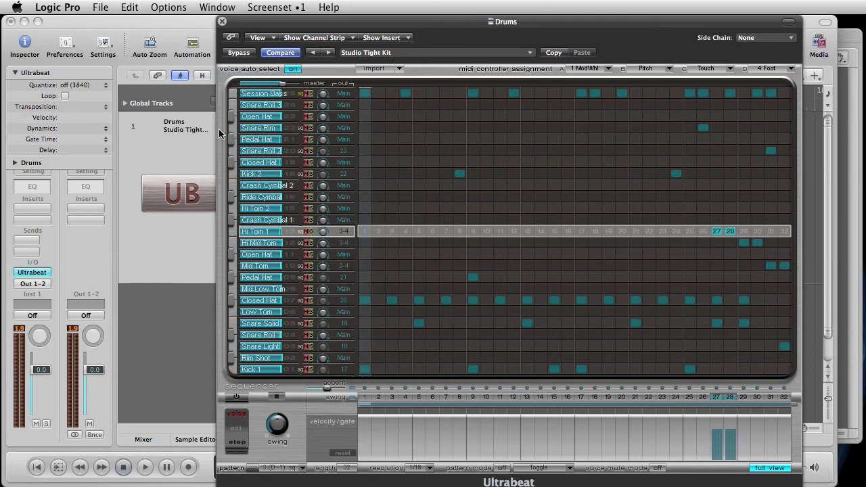
click(342, 129)
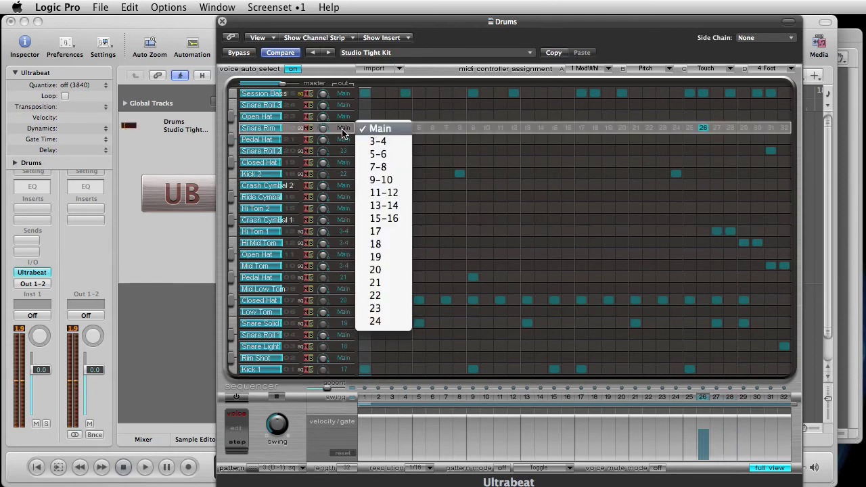
- Send Snare Rim to output 24, pan Hi Tom 1 to -1.00 and Mid Tom to 1.00
click(378, 320)
click(305, 95)
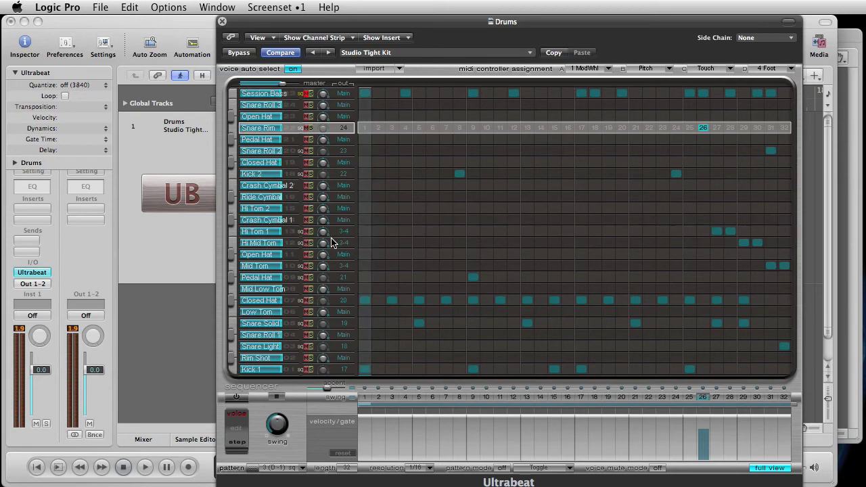
click(257, 232)
drag(322, 231, 336, 365)
click(251, 246)
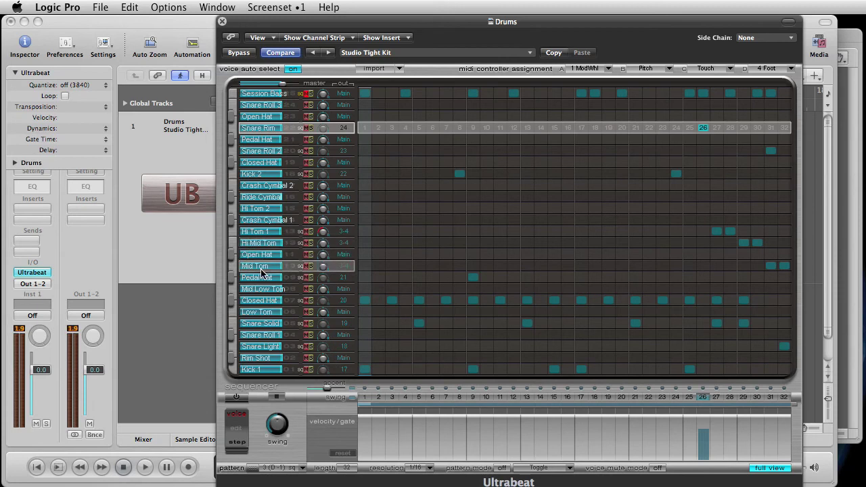
drag(325, 270, 341, 136)
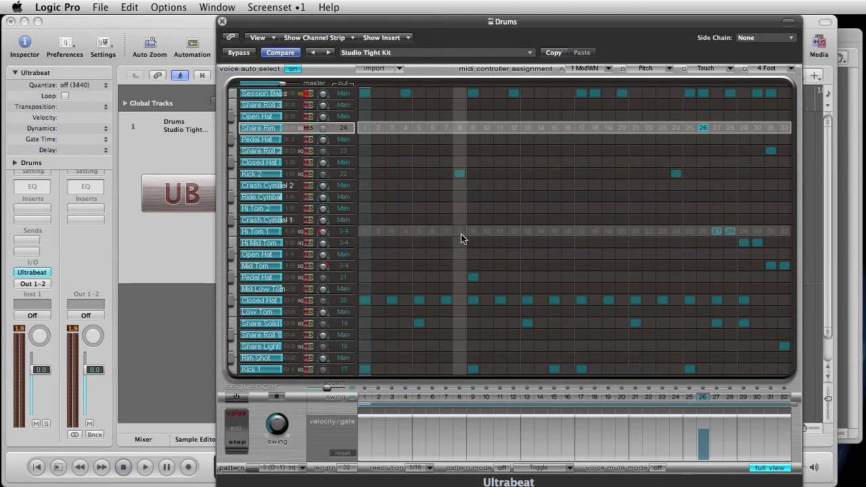
drag(275, 25, 441, 25)
- Close Ultrabeat, play and stop the drum pattern, toggle Cycle, then open the Mixer
click(391, 22)
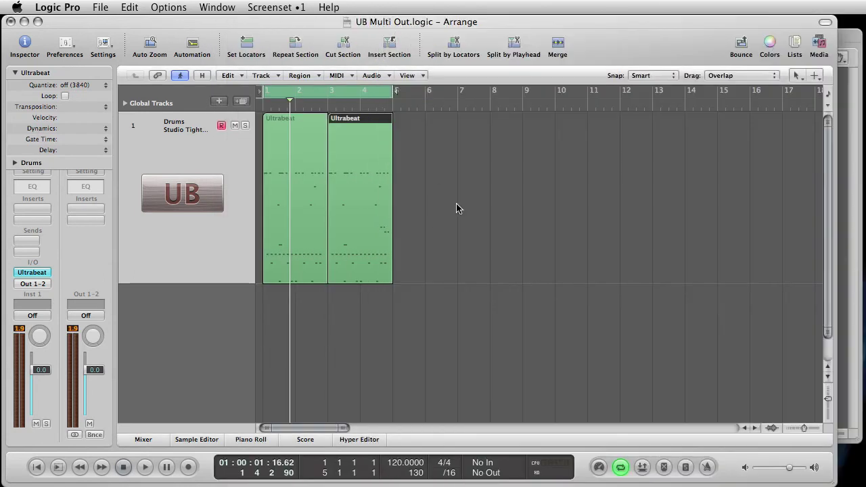
key(space)
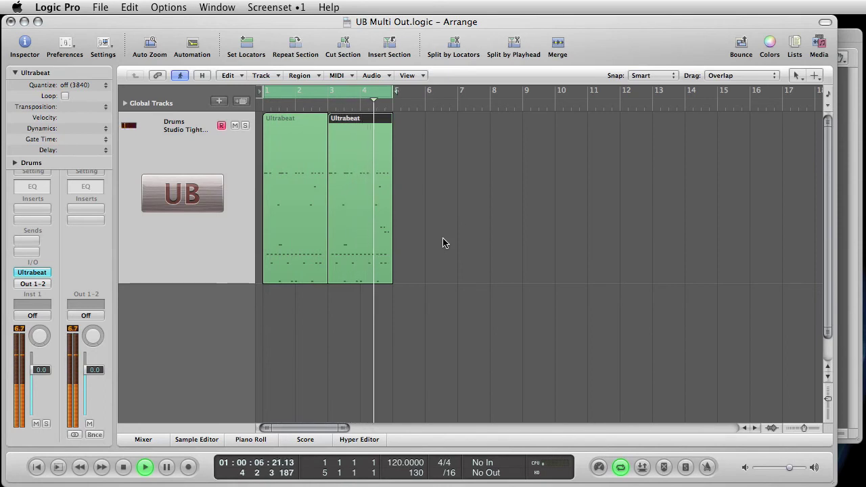
key(space)
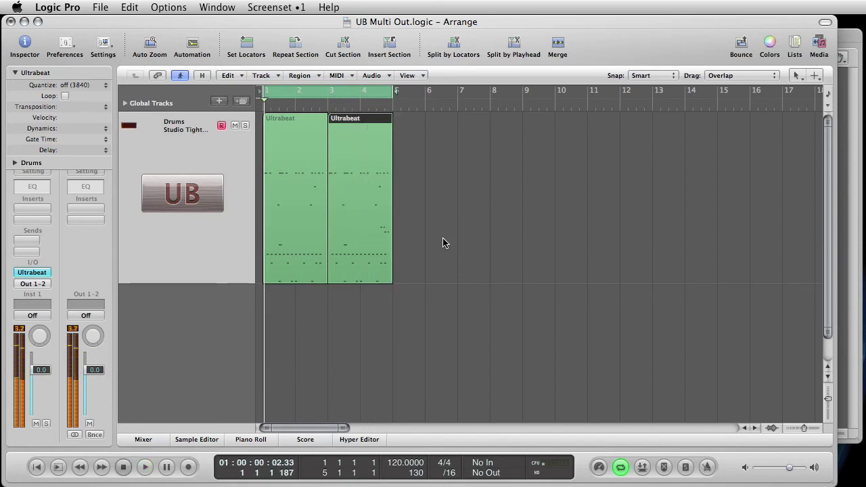
click(322, 96)
click(271, 92)
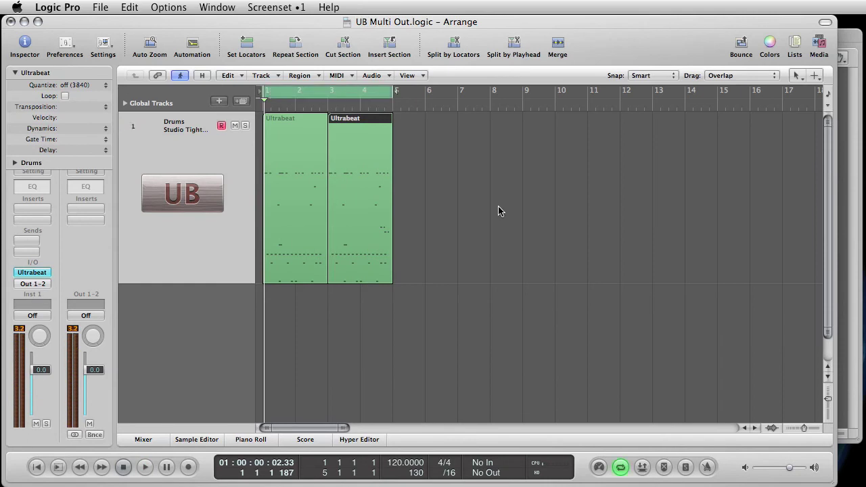
click(178, 216)
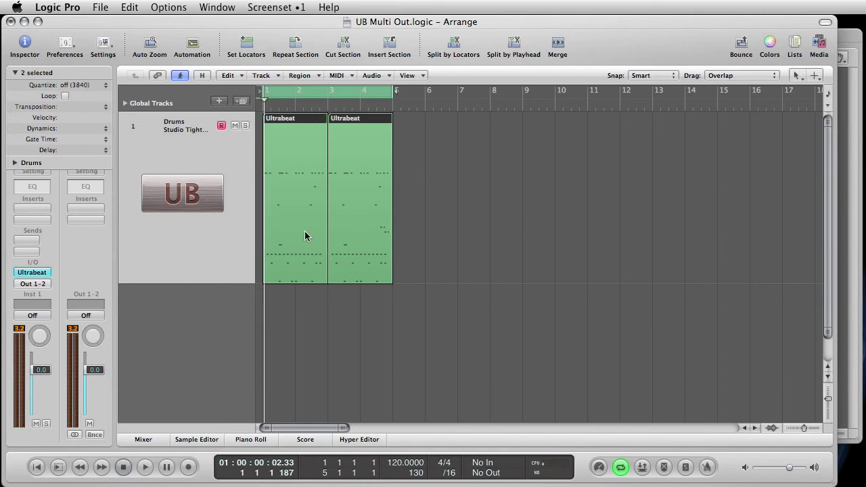
click(534, 243)
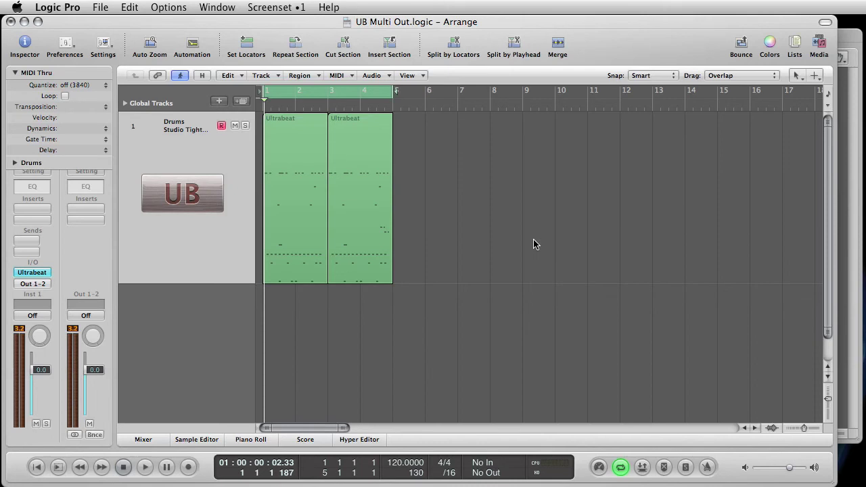
key(super+2)
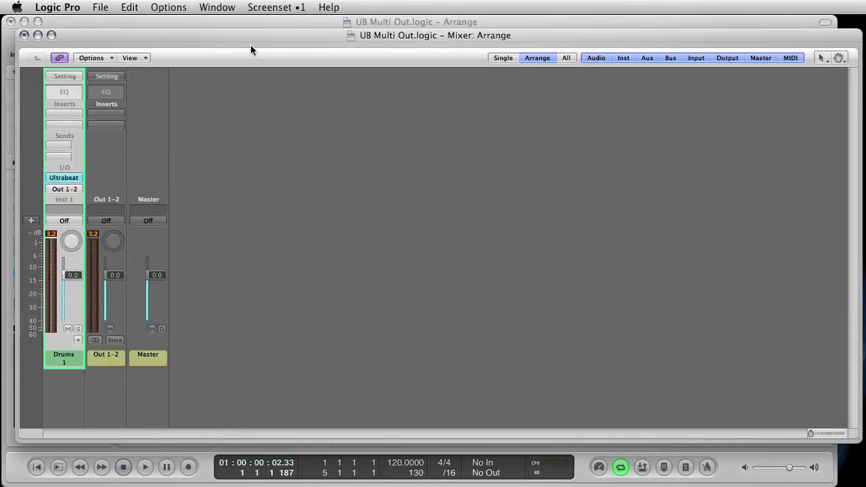
- Reposition and narrow the Mixer, then hide the Master and output channel strips
drag(103, 45, 236, 31)
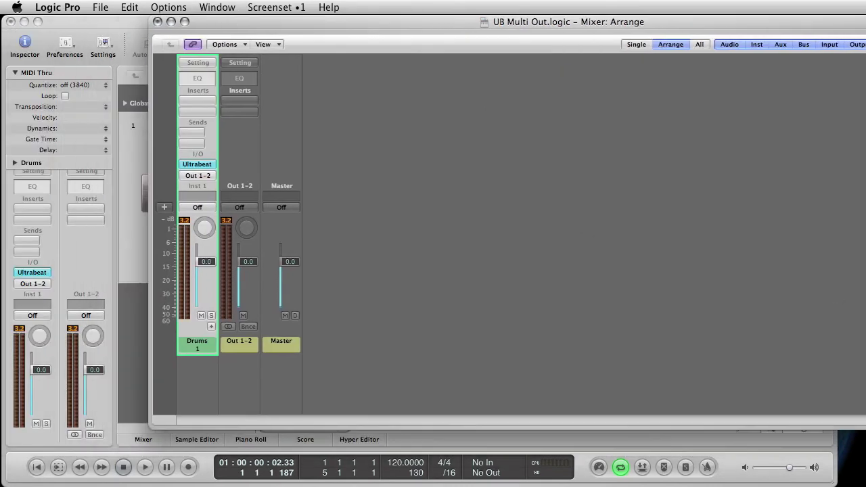
drag(864, 425, 622, 423)
click(194, 363)
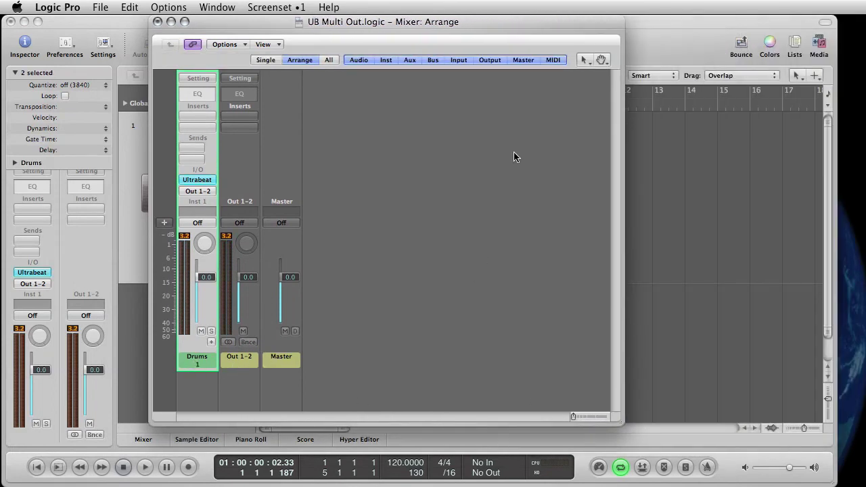
drag(290, 376, 236, 361)
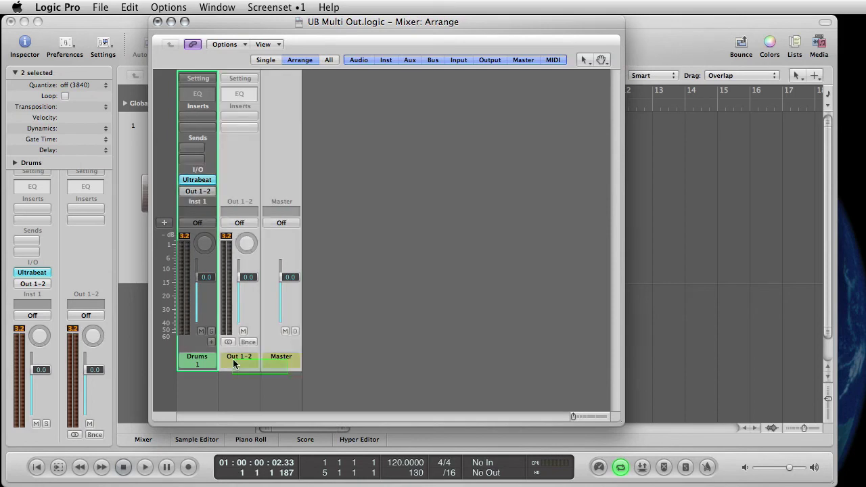
click(389, 312)
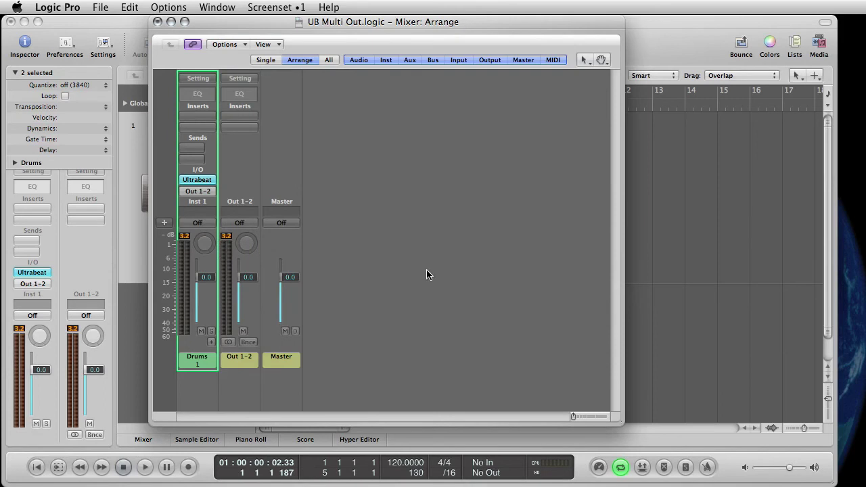
click(523, 61)
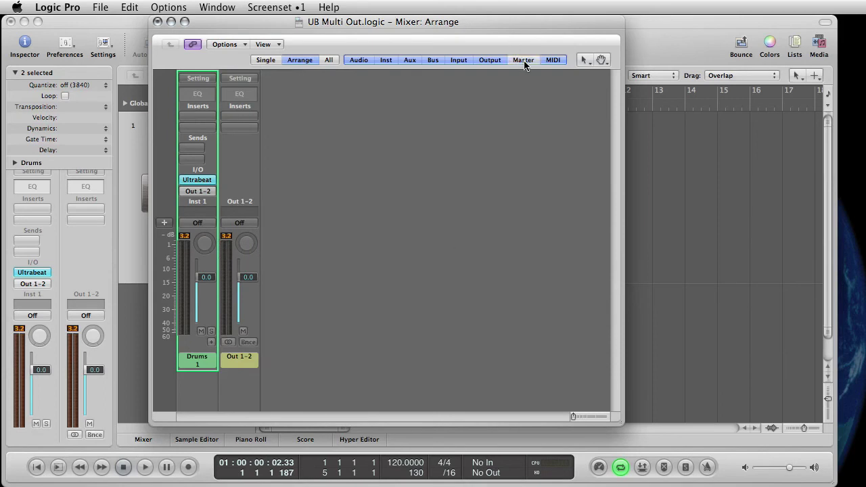
click(490, 60)
- Shift the Mixer left and widen it to make room beside the Drums strip
drag(236, 17, 211, 19)
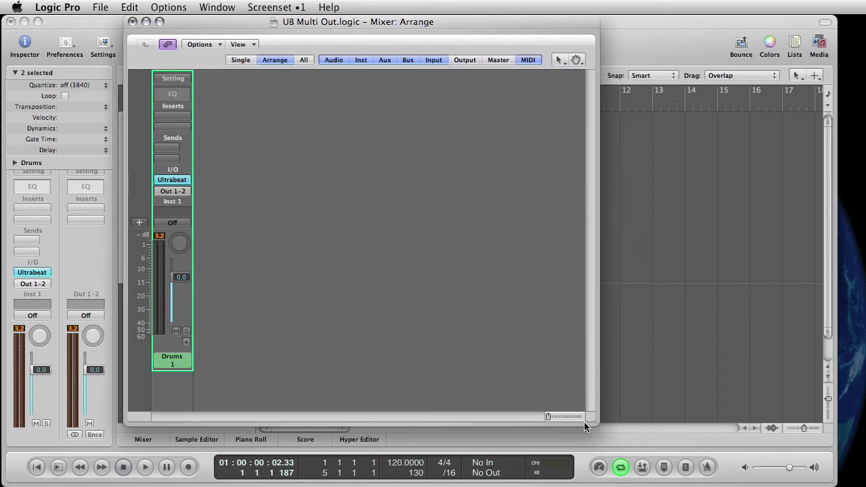
drag(590, 420, 709, 418)
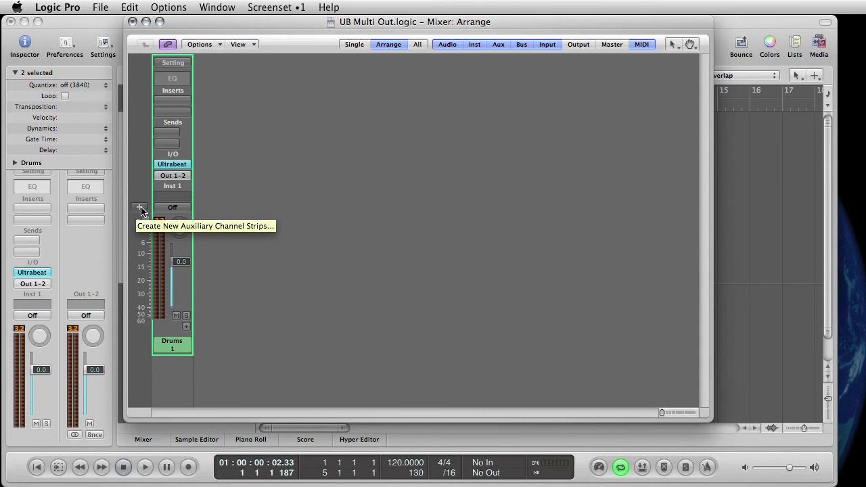
click(186, 329)
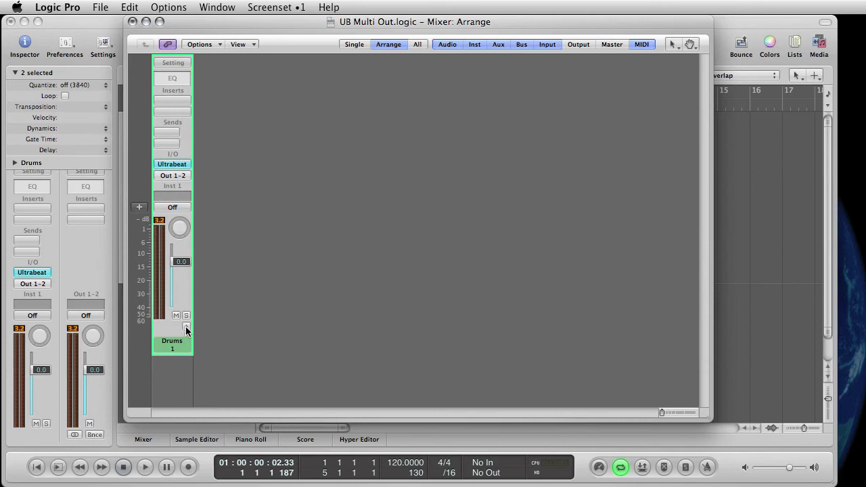
- Add aux strips from the Drums strip's + button, widening the Mixer to show Aux 1–15
click(186, 327)
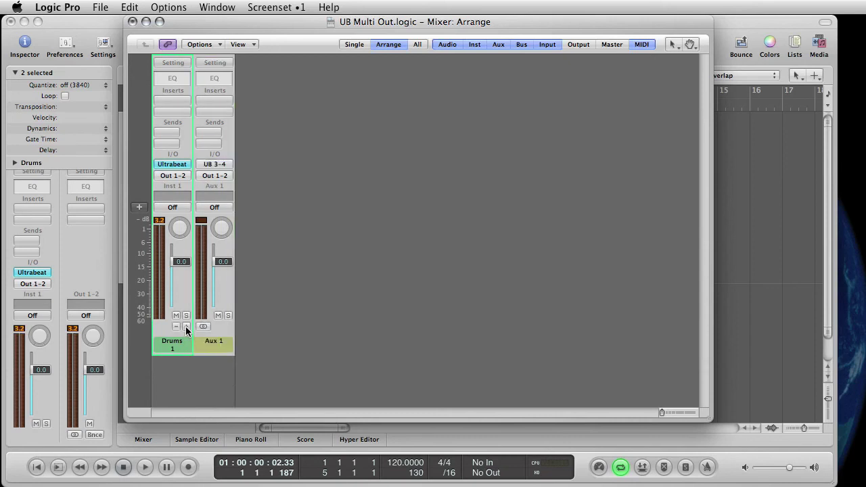
click(186, 327)
click(186, 327)
click(186, 327)
click(186, 327)
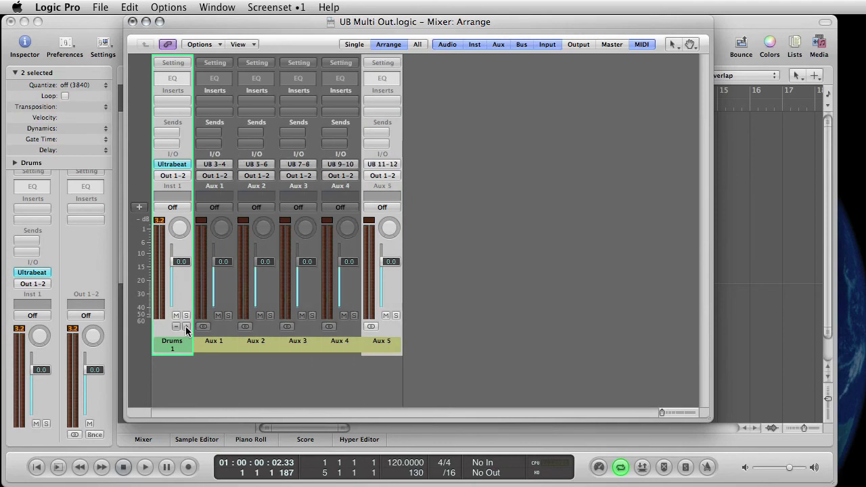
click(186, 327)
click(186, 327)
click(185, 327)
click(186, 327)
click(186, 327)
click(186, 327)
click(186, 328)
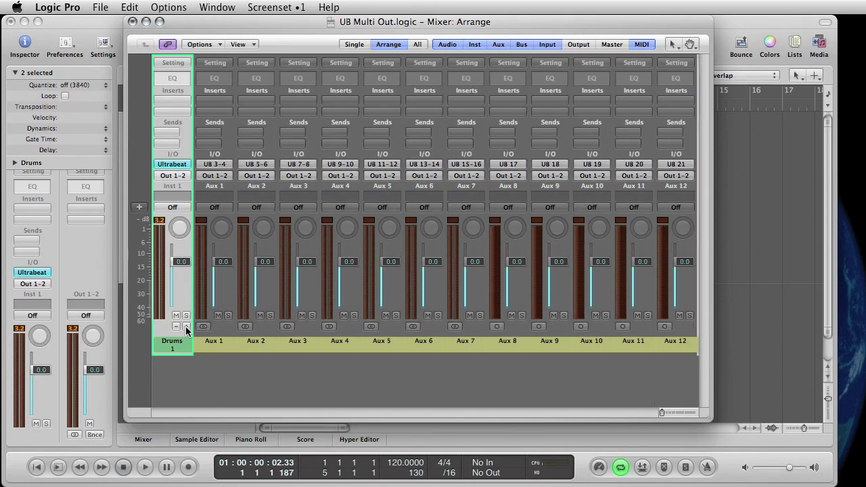
click(186, 327)
click(186, 327)
drag(708, 417, 865, 425)
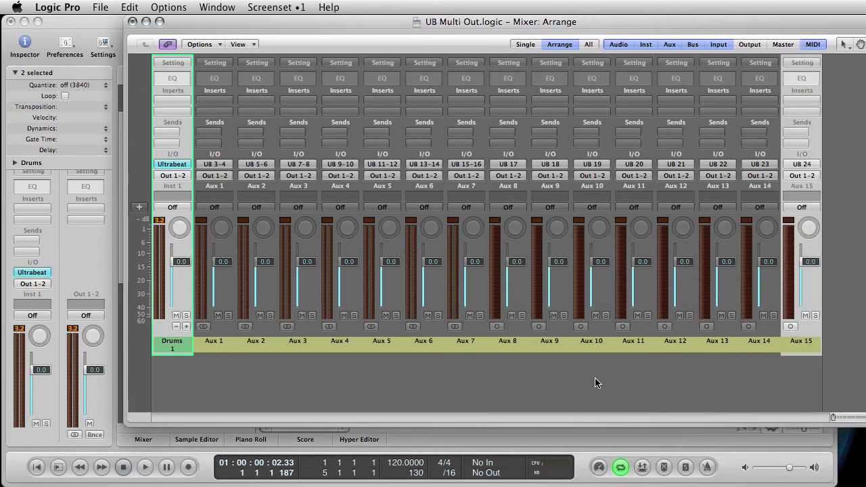
click(187, 327)
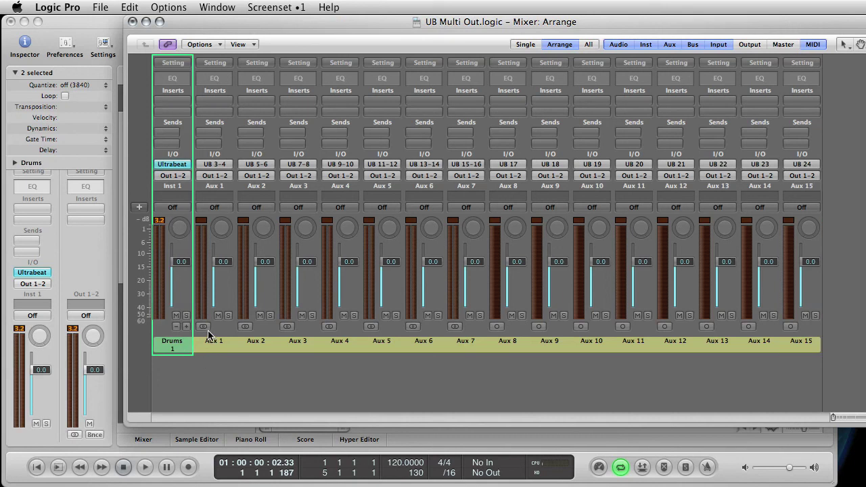
- Select Aux 1 through Aux 15 in turn, clear the selection, and move the Mixer aside
click(207, 341)
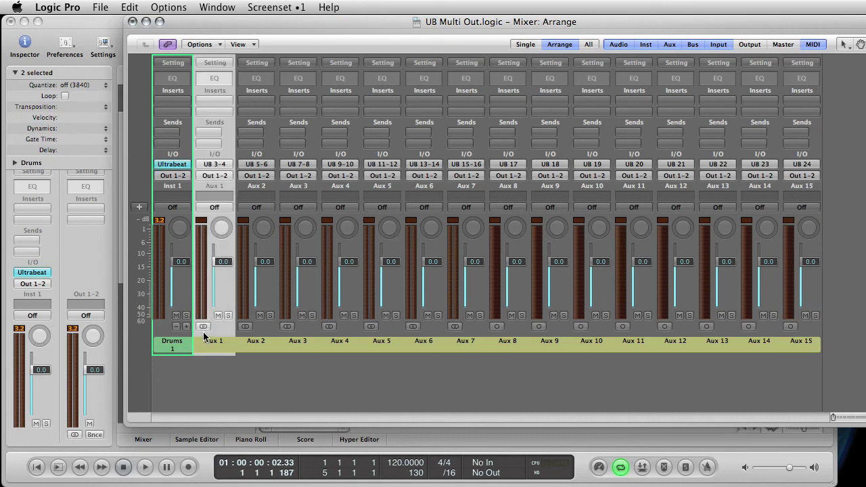
click(255, 340)
click(298, 342)
click(331, 341)
click(378, 340)
click(416, 341)
click(463, 341)
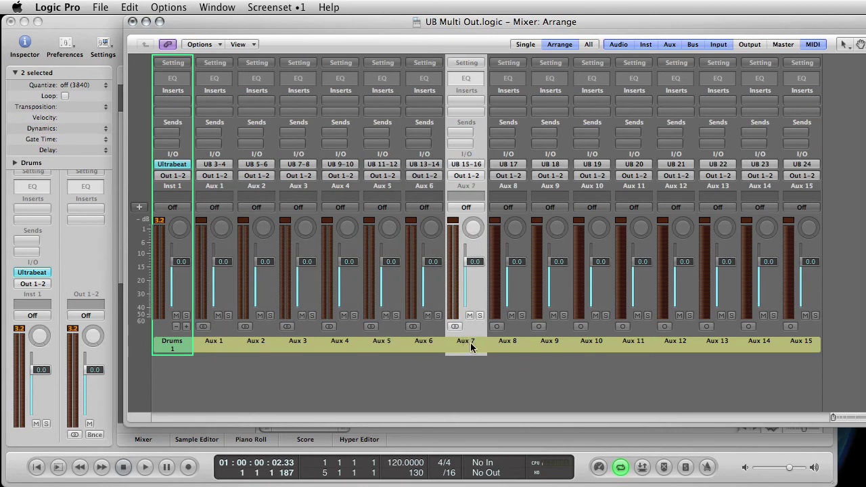
drag(504, 342, 794, 359)
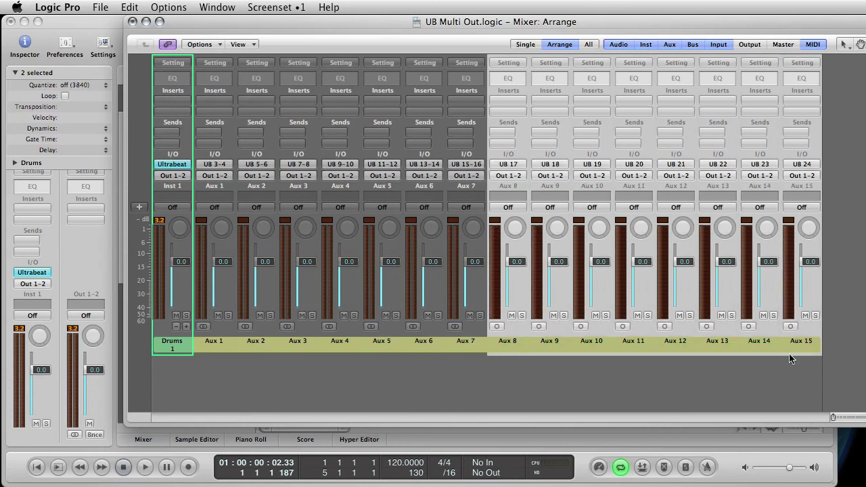
click(457, 365)
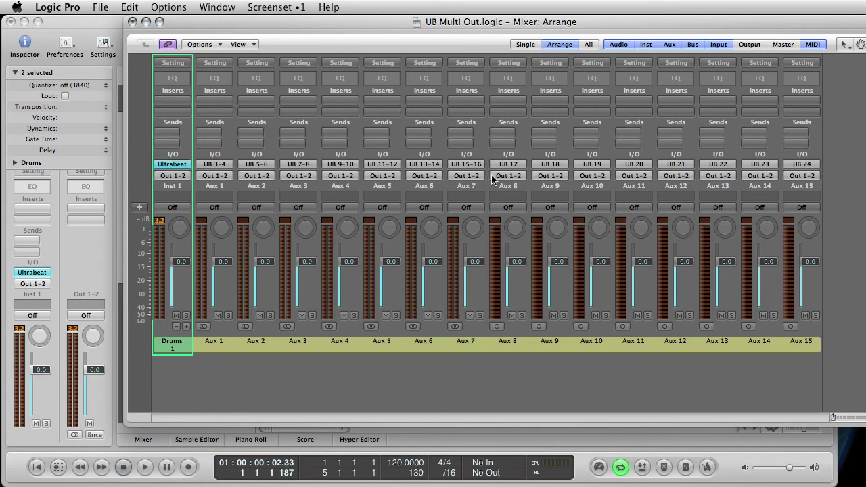
drag(508, 363, 792, 351)
click(614, 364)
click(466, 343)
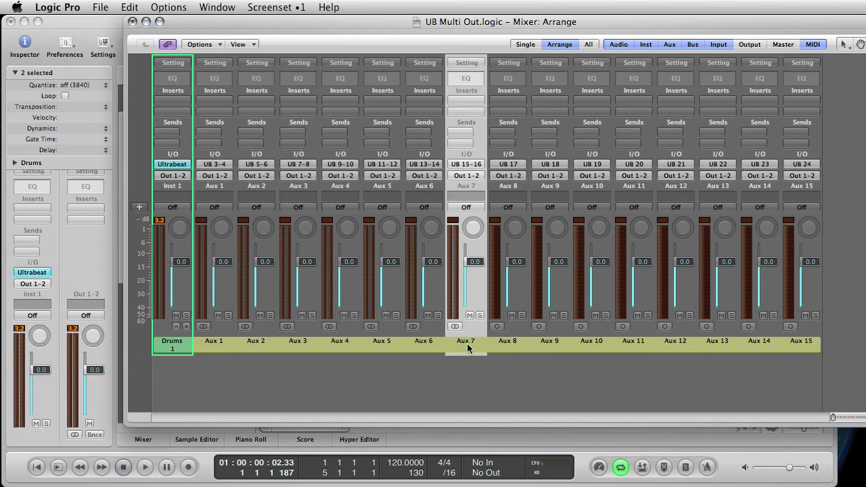
click(485, 376)
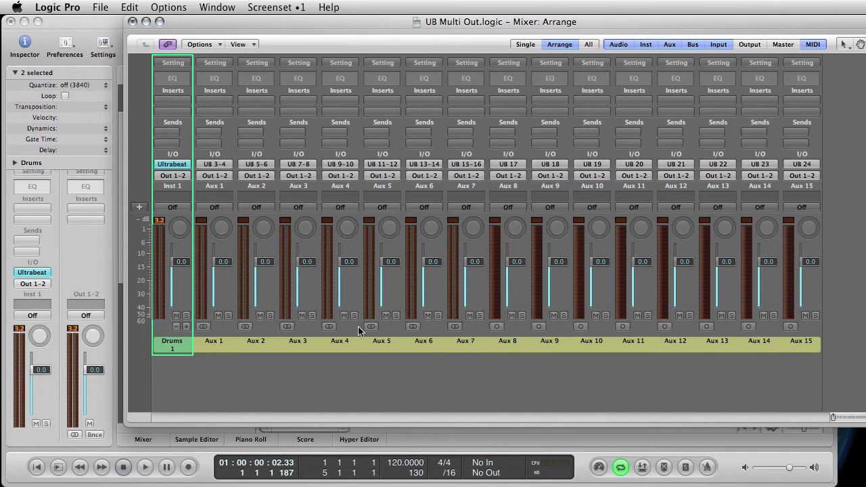
drag(321, 23, 388, 36)
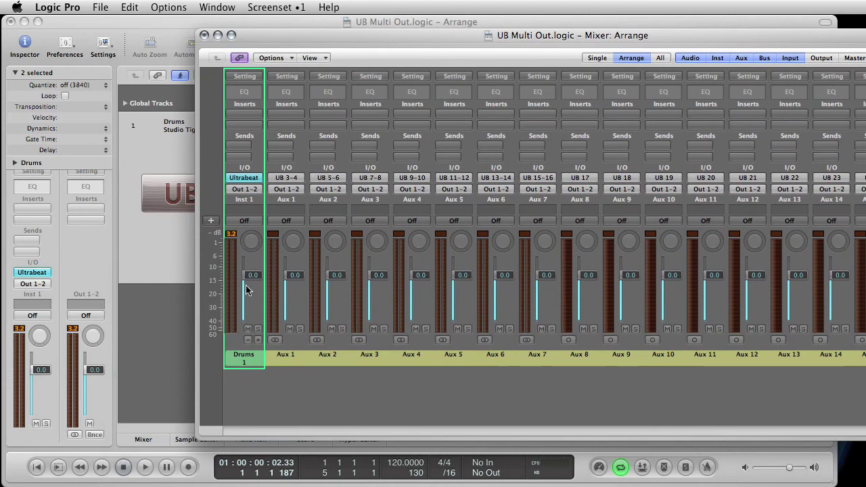
- Select the Drums strip, reposition the Mixer, and play then stop the drum pattern
click(241, 359)
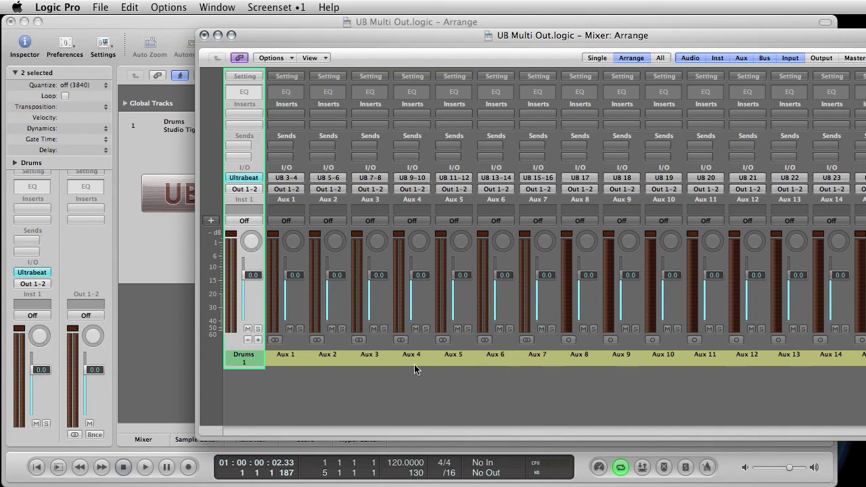
drag(493, 35, 390, 26)
key(space)
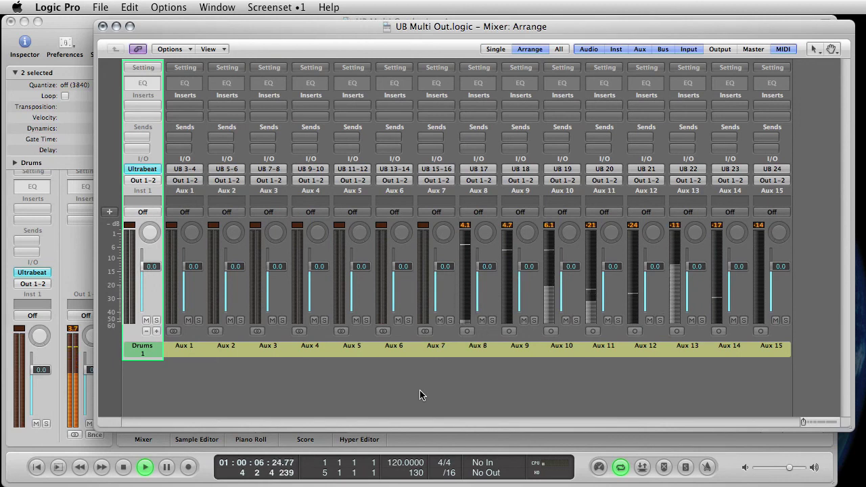
key(space)
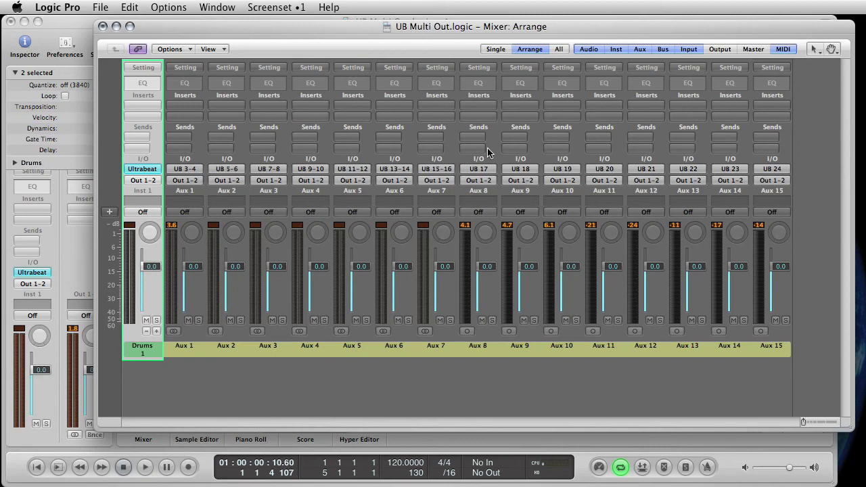
- Pan Aux 9 right to +15 and rename the Aux 7 strip to 'Kik'
drag(526, 233, 526, 222)
click(477, 346)
click(436, 347)
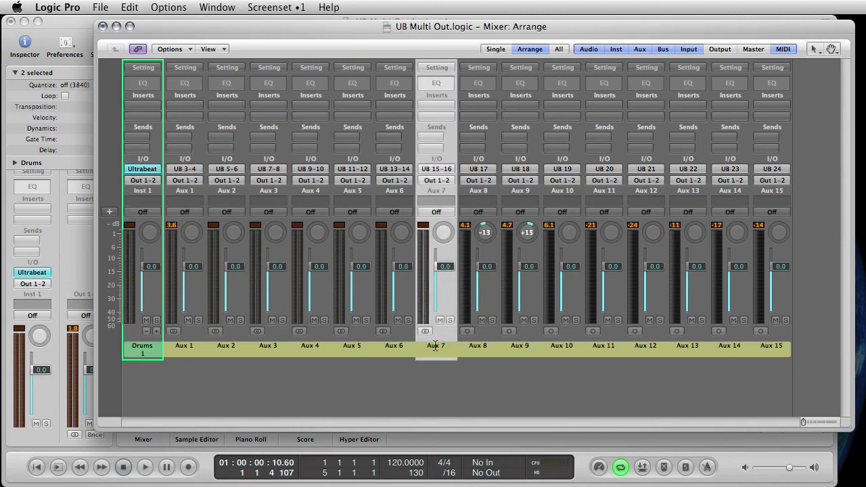
double_click(435, 345)
text(K)
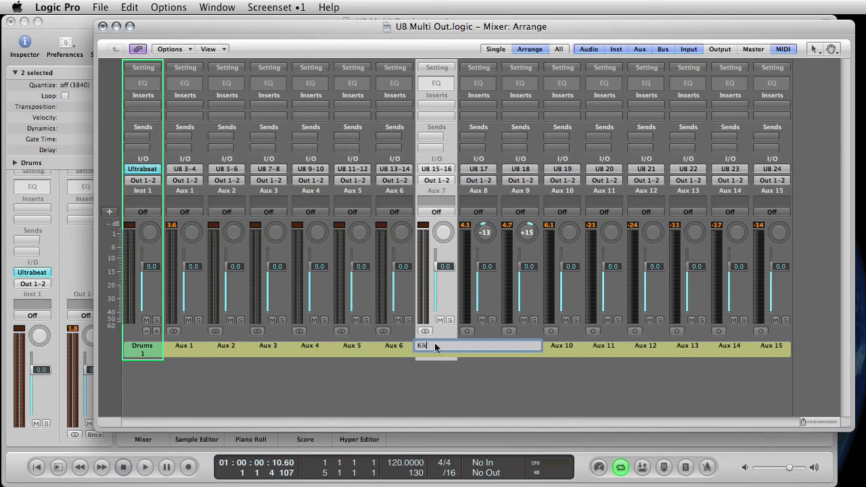
text(ik)
key(Return)
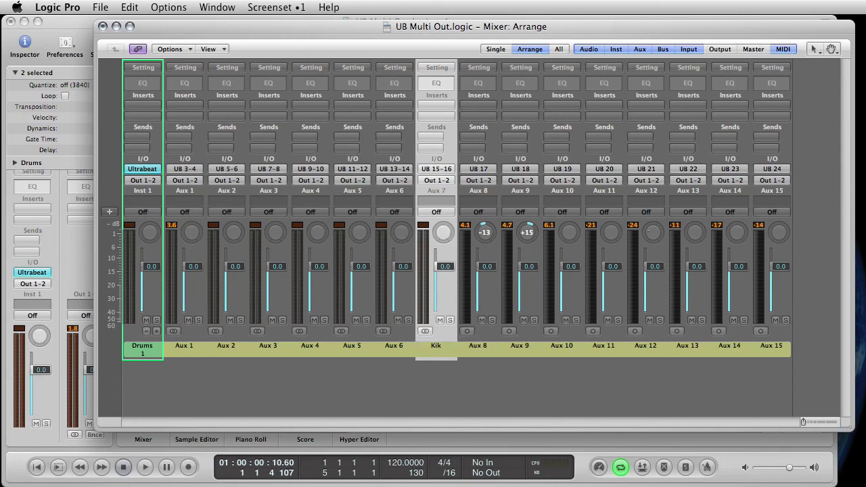
- Insert a Channel EQ on the Kik strip, close its window, then close the Mixer
double_click(436, 83)
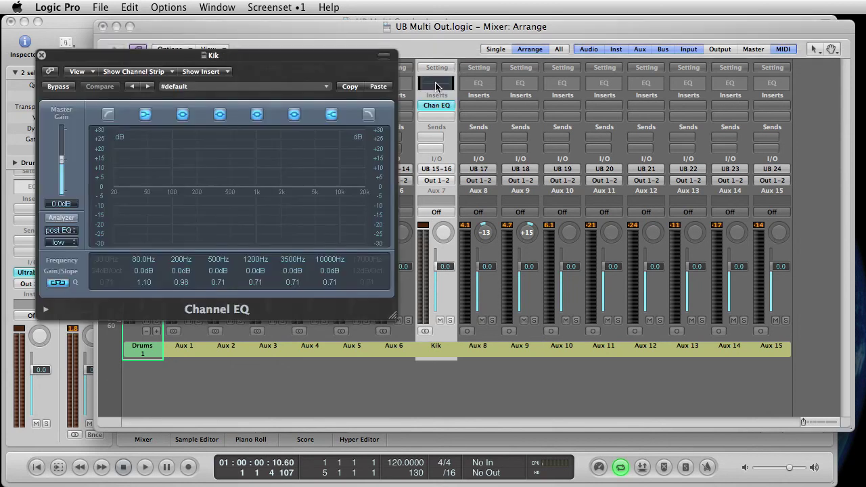
drag(312, 57, 761, 83)
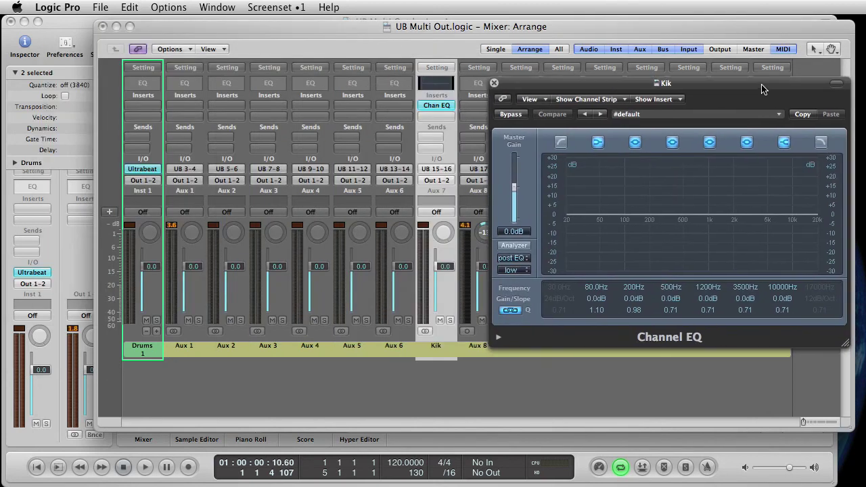
click(494, 82)
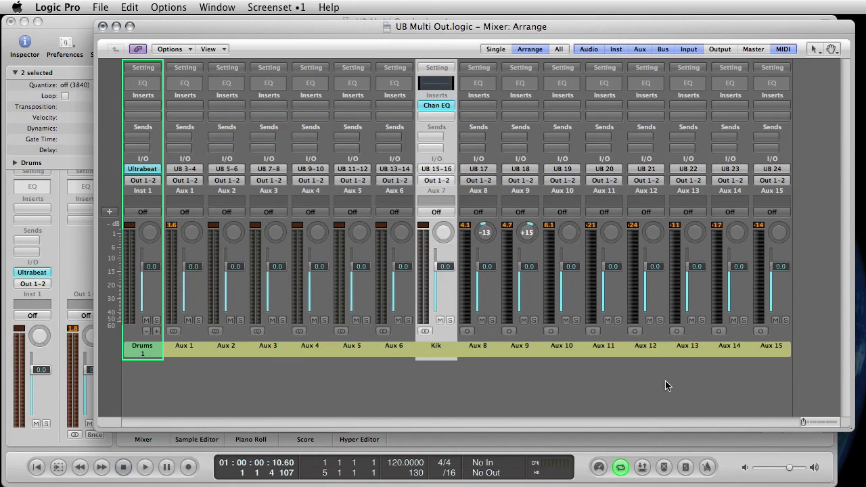
click(141, 352)
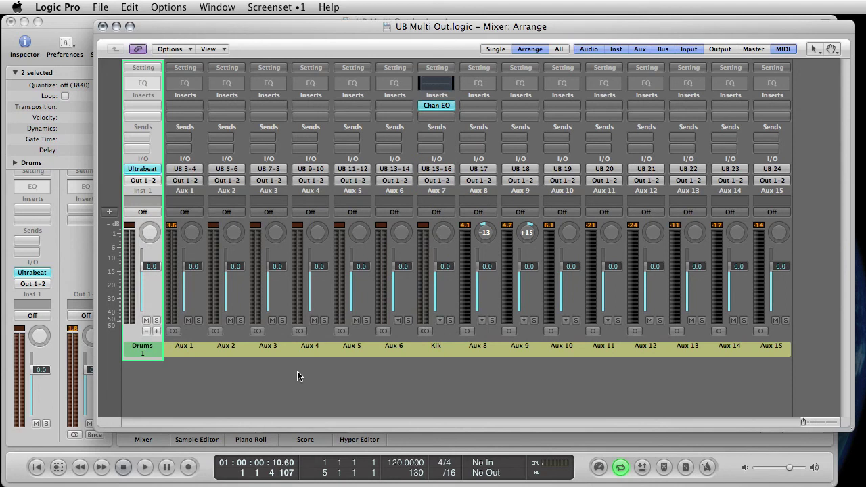
key(super+w)
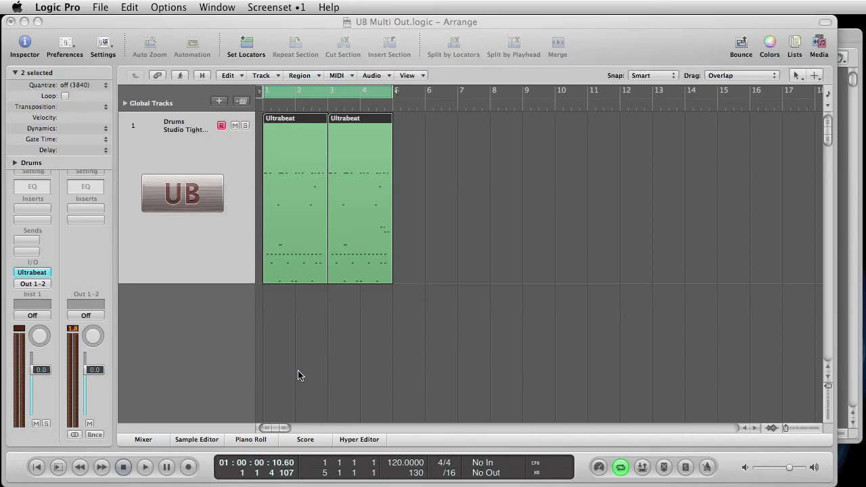